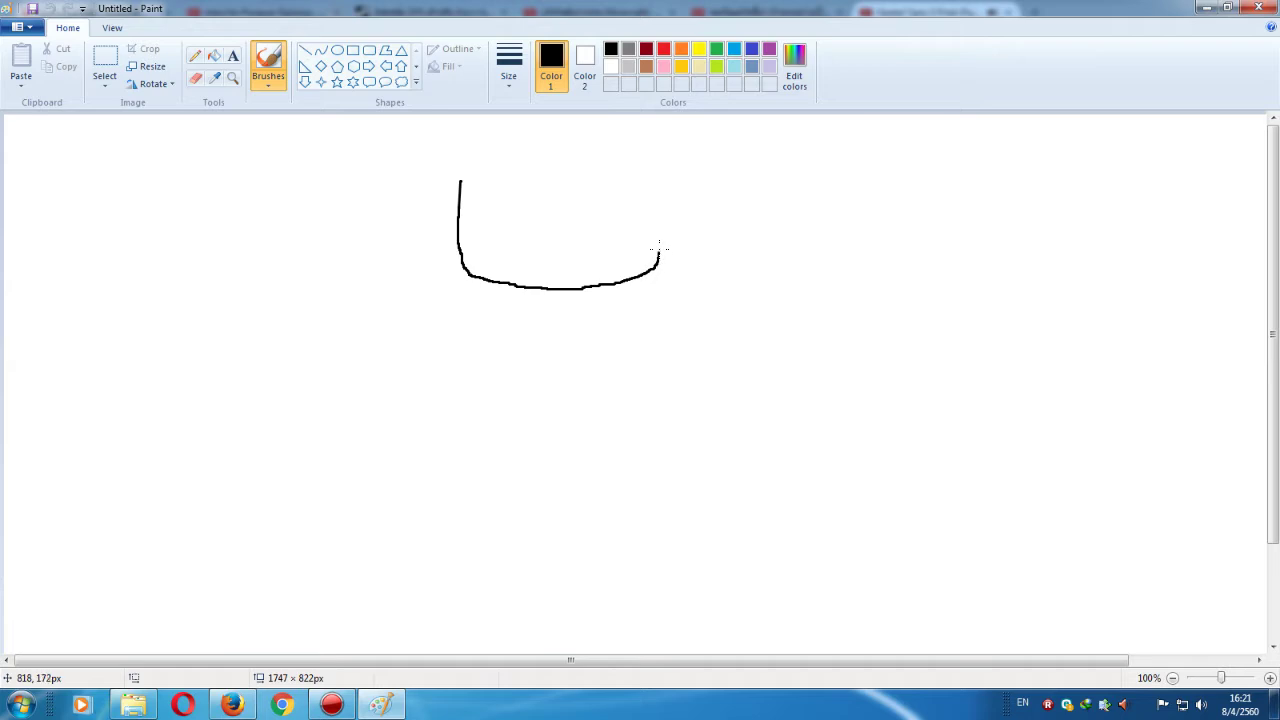
- Finish the rounded face outline and draw a zigzag fringe across its open top with the black brush
{"action": "left_click_drag", "start_coordinate": [659, 244], "coordinate": [661, 211]}
{"action": "mouse_move", "coordinate": [665, 196]}
{"action": "left_mouse_down"}
{"action": "mouse_move", "coordinate": [639, 222]}
{"action": "mouse_move", "coordinate": [636, 203]}
{"action": "mouse_move", "coordinate": [623, 205]}
{"action": "mouse_move", "coordinate": [595, 231]}
{"action": "mouse_move", "coordinate": [573, 189]}
{"action": "mouse_move", "coordinate": [597, 229]}
{"action": "left_mouse_up"}
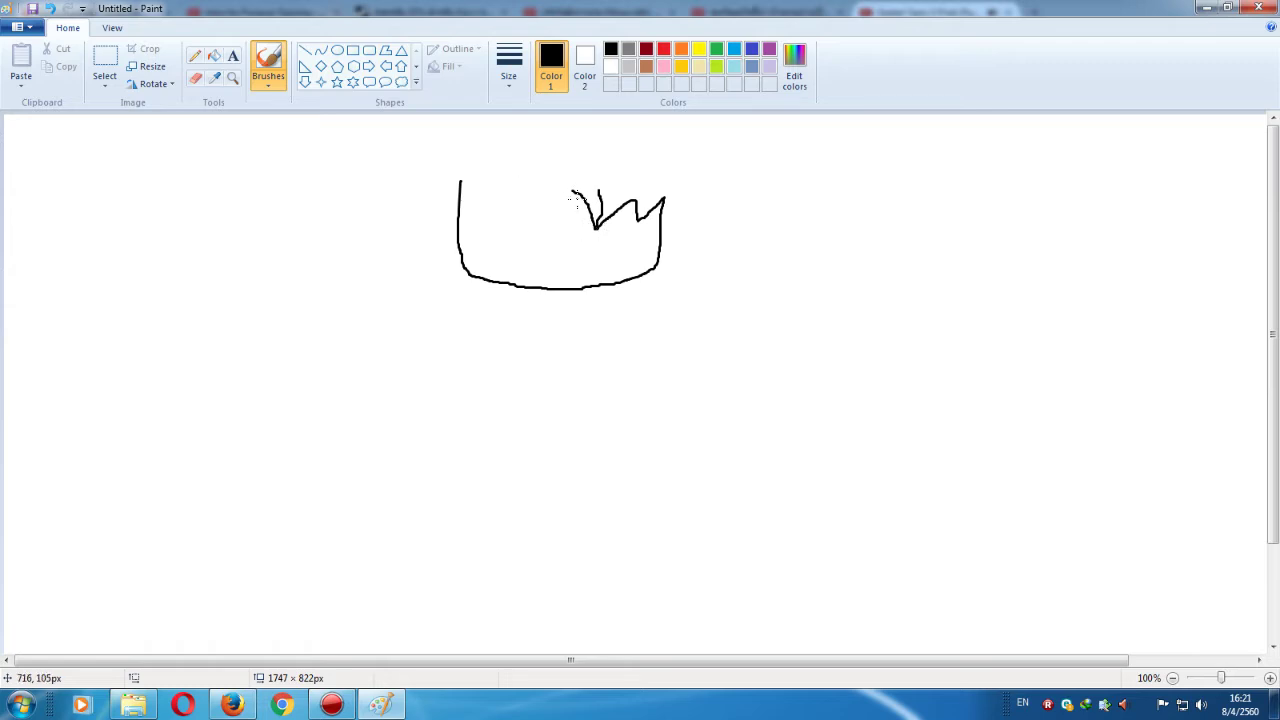
{"action": "mouse_move", "coordinate": [573, 190]}
{"action": "left_mouse_down"}
{"action": "mouse_move", "coordinate": [529, 227]}
{"action": "mouse_move", "coordinate": [530, 187]}
{"action": "mouse_move", "coordinate": [505, 217]}
{"action": "mouse_move", "coordinate": [502, 189]}
{"action": "mouse_move", "coordinate": [474, 222]}
{"action": "mouse_move", "coordinate": [468, 190]}
{"action": "mouse_move", "coordinate": [454, 190]}
{"action": "left_mouse_up"}
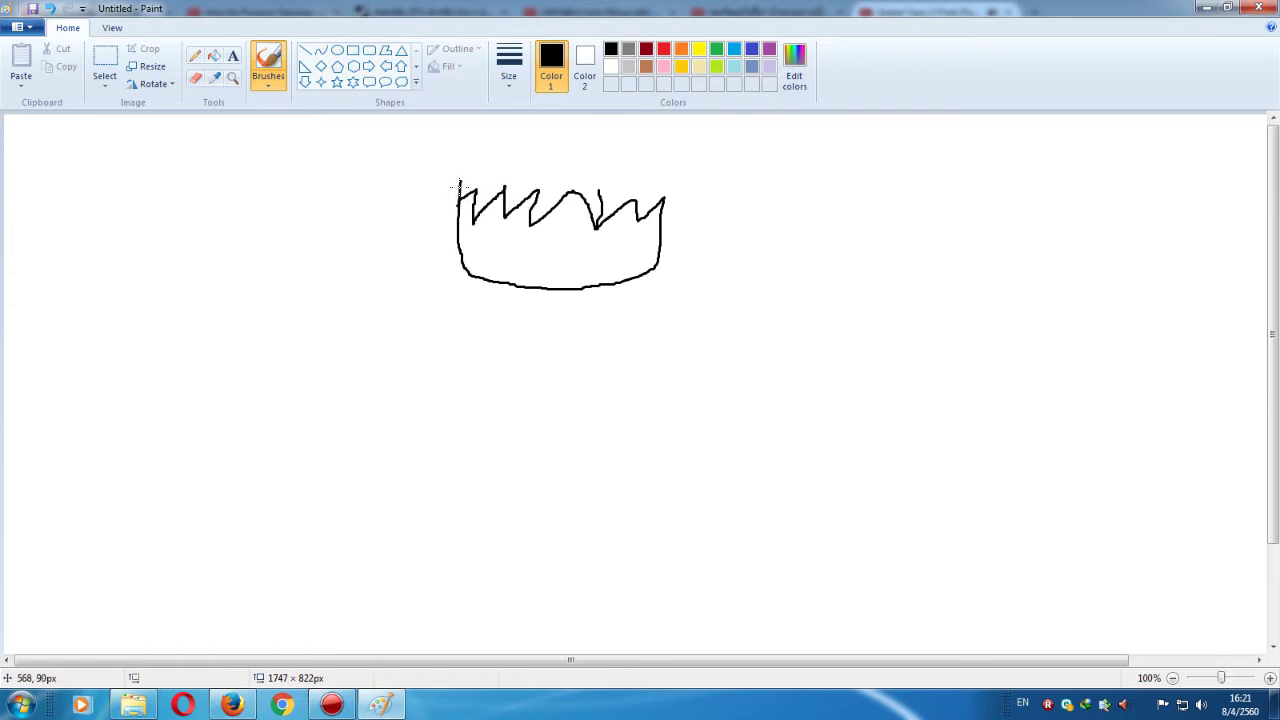
- Outline the outer hair over the head and down both sides with jagged tips, and draw the neck under the chin
{"action": "mouse_move", "coordinate": [467, 141]}
{"action": "left_mouse_down"}
{"action": "mouse_move", "coordinate": [673, 155]}
{"action": "mouse_move", "coordinate": [690, 178]}
{"action": "mouse_move", "coordinate": [704, 321]}
{"action": "mouse_move", "coordinate": [692, 327]}
{"action": "mouse_move", "coordinate": [683, 304]}
{"action": "mouse_move", "coordinate": [656, 318]}
{"action": "mouse_move", "coordinate": [645, 268]}
{"action": "left_mouse_up"}
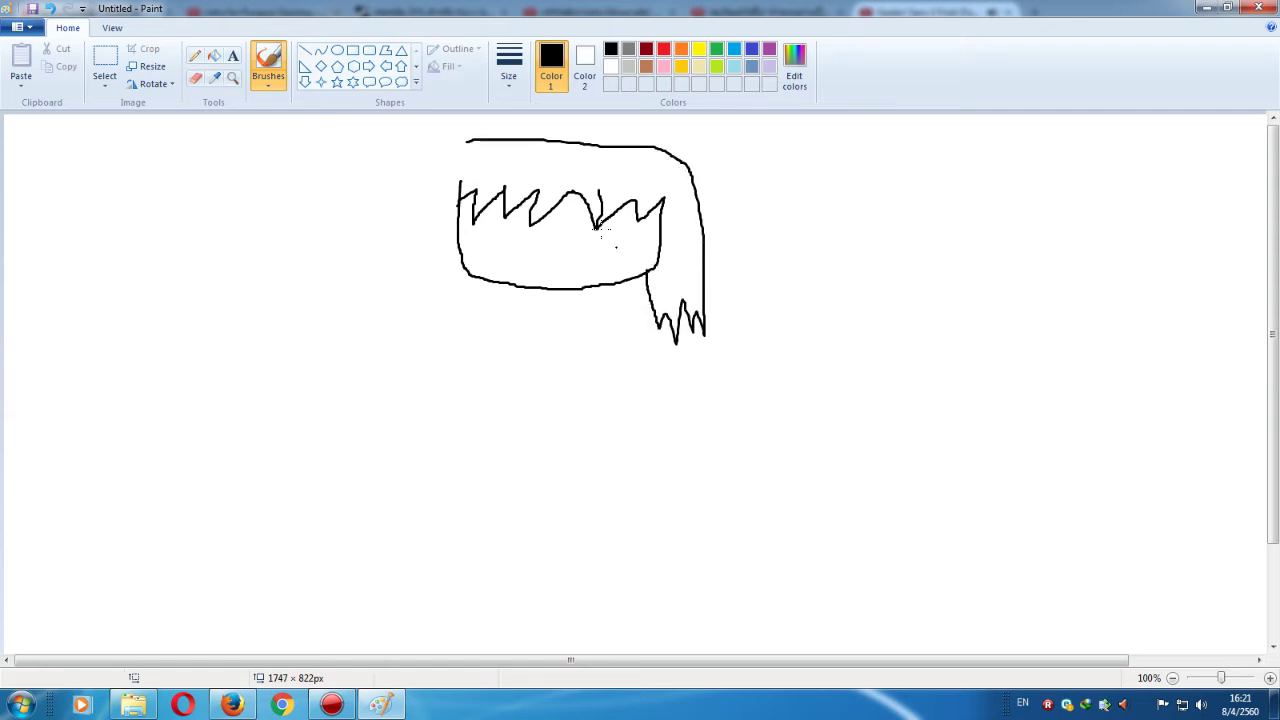
{"action": "mouse_move", "coordinate": [471, 141]}
{"action": "left_mouse_down"}
{"action": "mouse_move", "coordinate": [430, 146]}
{"action": "mouse_move", "coordinate": [447, 150]}
{"action": "mouse_move", "coordinate": [429, 182]}
{"action": "mouse_move", "coordinate": [443, 172]}
{"action": "mouse_move", "coordinate": [425, 259]}
{"action": "mouse_move", "coordinate": [433, 290]}
{"action": "mouse_move", "coordinate": [471, 278]}
{"action": "mouse_move", "coordinate": [519, 302]}
{"action": "mouse_move", "coordinate": [549, 298]}
{"action": "mouse_move", "coordinate": [549, 311]}
{"action": "mouse_move", "coordinate": [515, 321]}
{"action": "mouse_move", "coordinate": [531, 347]}
{"action": "mouse_move", "coordinate": [548, 320]}
{"action": "mouse_move", "coordinate": [536, 346]}
{"action": "mouse_move", "coordinate": [554, 340]}
{"action": "mouse_move", "coordinate": [545, 287]}
{"action": "left_mouse_up"}
{"action": "key", "text": "ctrl+z"}
{"action": "key", "text": "ctrl+z"}
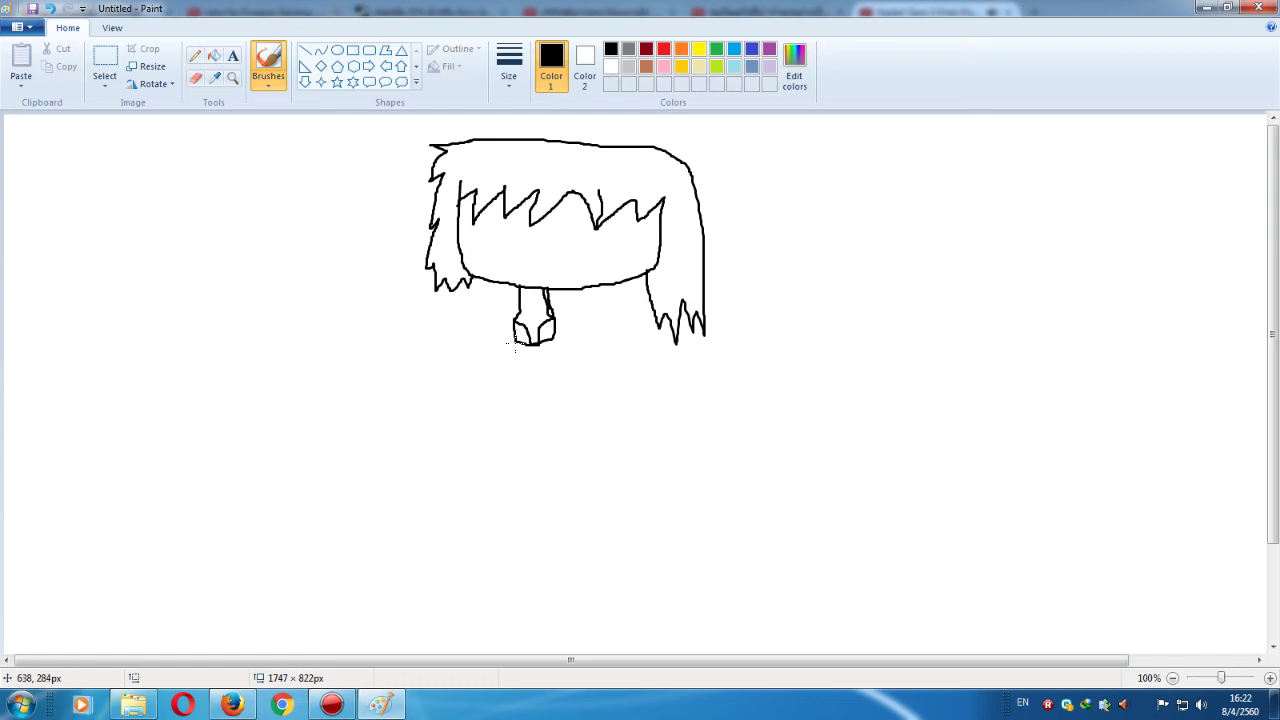
- Draw the collar, one raised arm, one arm bent to the hip, and a tilted torso with a line across it
{"action": "mouse_move", "coordinate": [514, 322]}
{"action": "left_mouse_down"}
{"action": "mouse_move", "coordinate": [468, 345]}
{"action": "mouse_move", "coordinate": [408, 289]}
{"action": "mouse_move", "coordinate": [380, 319]}
{"action": "mouse_move", "coordinate": [399, 319]}
{"action": "mouse_move", "coordinate": [458, 379]}
{"action": "mouse_move", "coordinate": [504, 366]}
{"action": "mouse_move", "coordinate": [532, 481]}
{"action": "mouse_move", "coordinate": [588, 471]}
{"action": "mouse_move", "coordinate": [557, 356]}
{"action": "mouse_move", "coordinate": [592, 389]}
{"action": "mouse_move", "coordinate": [576, 432]}
{"action": "mouse_move", "coordinate": [592, 446]}
{"action": "mouse_move", "coordinate": [584, 462]}
{"action": "mouse_move", "coordinate": [616, 396]}
{"action": "mouse_move", "coordinate": [610, 367]}
{"action": "mouse_move", "coordinate": [552, 330]}
{"action": "left_mouse_up"}
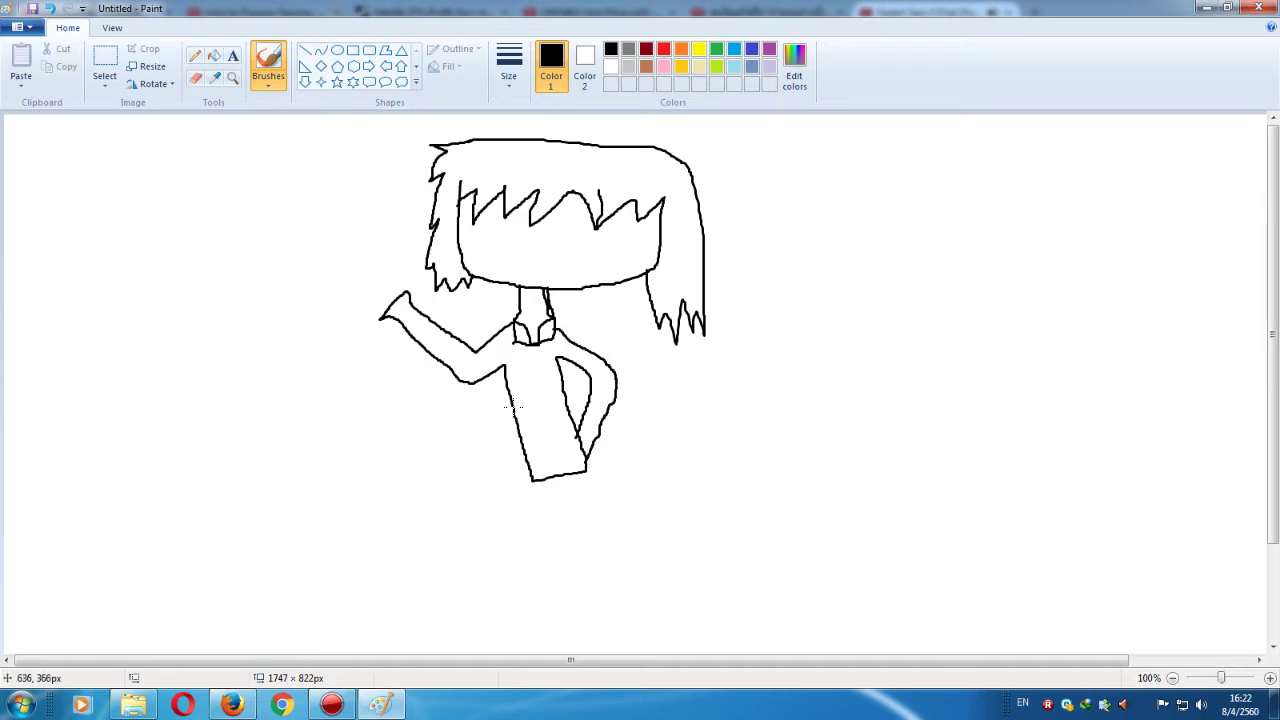
{"action": "left_click_drag", "start_coordinate": [512, 406], "coordinate": [565, 390]}
{"action": "mouse_move", "coordinate": [765, 426]}
{"action": "left_mouse_down"}
{"action": "mouse_move", "coordinate": [692, 374]}
{"action": "mouse_move", "coordinate": [747, 356]}
{"action": "mouse_move", "coordinate": [794, 364]}
{"action": "mouse_move", "coordinate": [815, 417]}
{"action": "mouse_move", "coordinate": [775, 507]}
{"action": "left_mouse_up"}
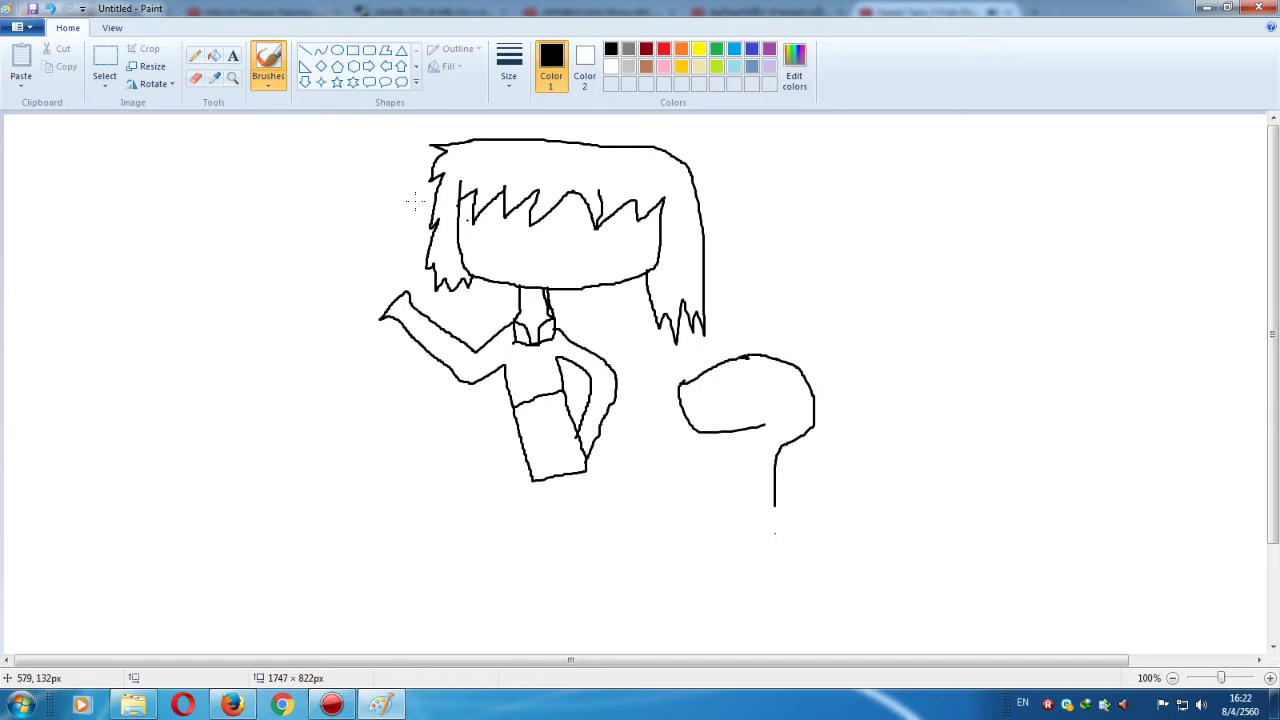
{"action": "left_click", "coordinate": [49, 9]}
{"action": "left_click", "coordinate": [49, 9]}
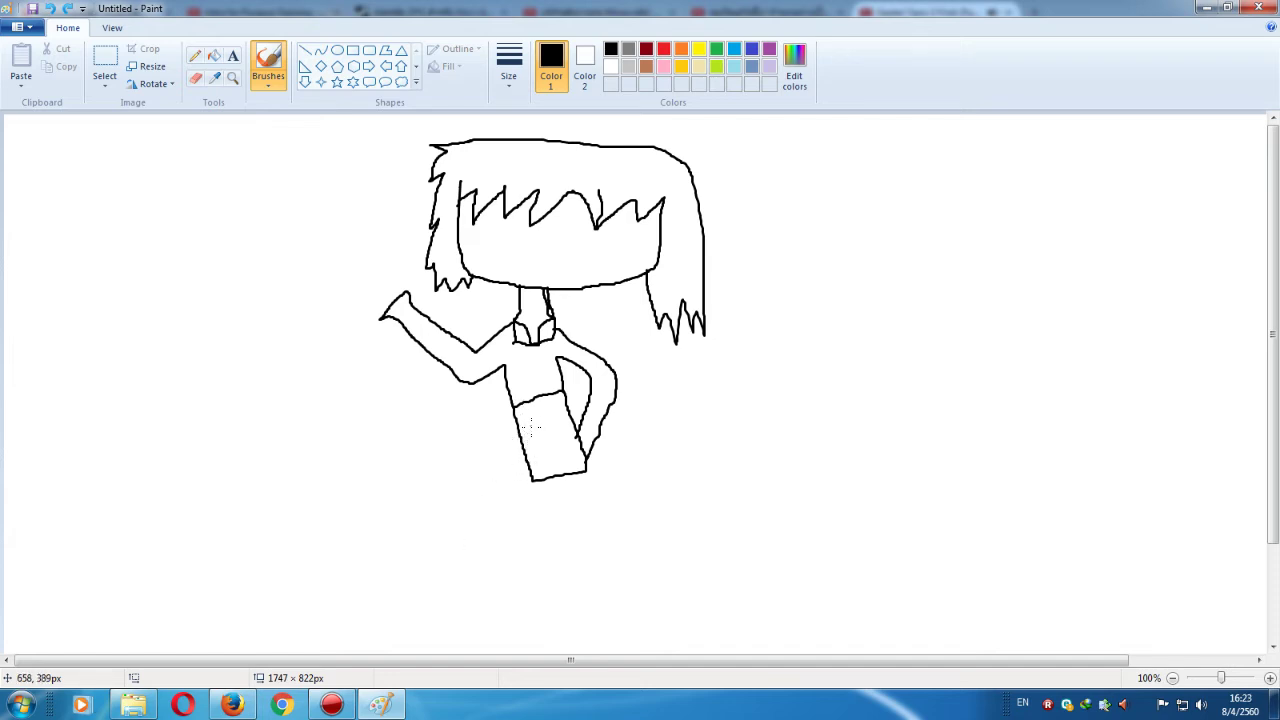
- Draw a small round emblem on the shirt and add horizontal stripes across the torso
{"action": "mouse_move", "coordinate": [530, 427]}
{"action": "left_mouse_down"}
{"action": "mouse_move", "coordinate": [540, 446]}
{"action": "mouse_move", "coordinate": [571, 432]}
{"action": "mouse_move", "coordinate": [566, 418]}
{"action": "mouse_move", "coordinate": [520, 430]}
{"action": "mouse_move", "coordinate": [563, 408]}
{"action": "mouse_move", "coordinate": [563, 425]}
{"action": "mouse_move", "coordinate": [538, 430]}
{"action": "mouse_move", "coordinate": [568, 430]}
{"action": "left_mouse_up"}
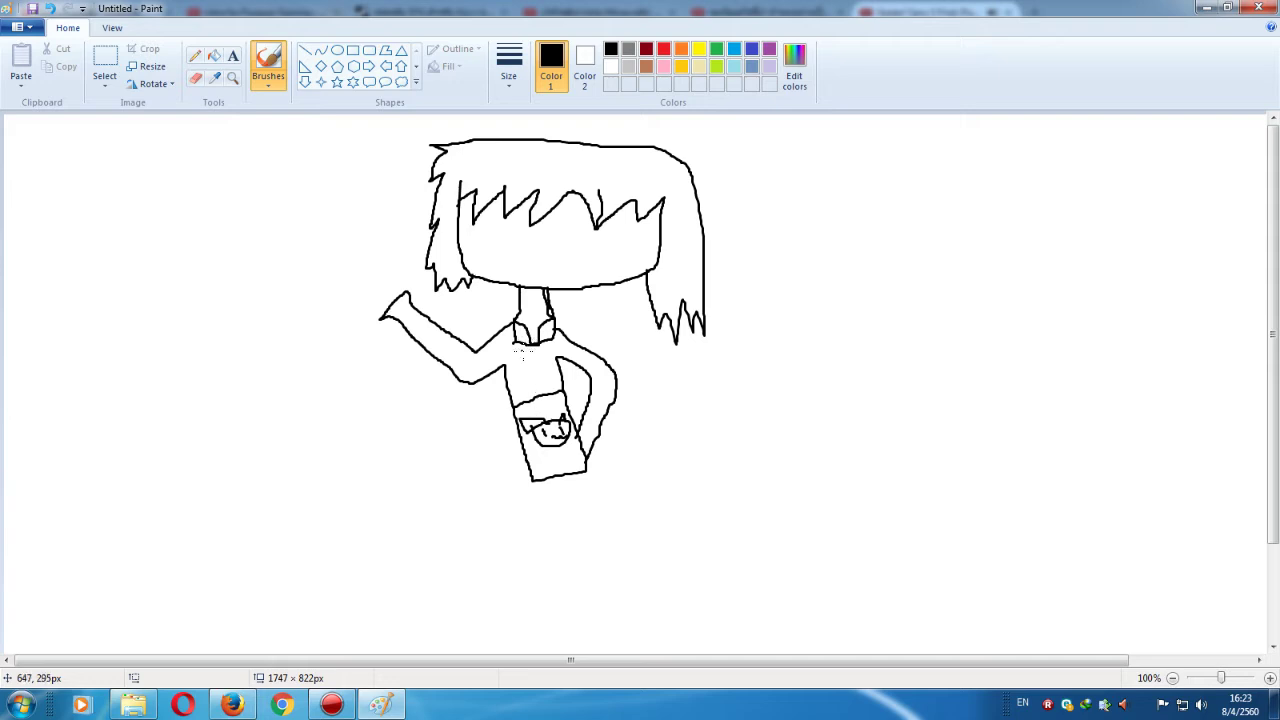
{"action": "left_click_drag", "start_coordinate": [506, 378], "coordinate": [562, 377]}
{"action": "left_click_drag", "start_coordinate": [510, 419], "coordinate": [572, 411]}
{"action": "left_click_drag", "start_coordinate": [530, 465], "coordinate": [602, 442]}
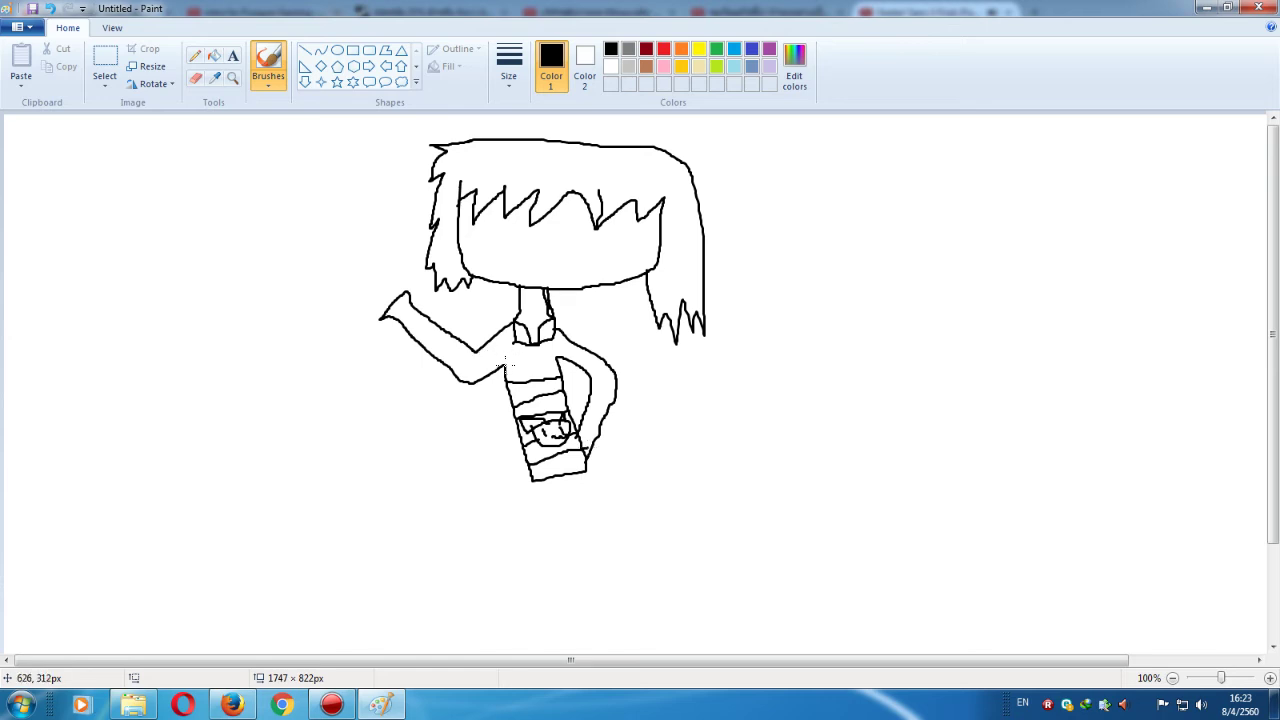
- Add stripes to both sleeves and across the shoulders, and draw an open hand with fingers on the raised arm
{"action": "mouse_move", "coordinate": [506, 370]}
{"action": "left_mouse_down"}
{"action": "mouse_move", "coordinate": [589, 348]}
{"action": "mouse_move", "coordinate": [590, 368]}
{"action": "mouse_move", "coordinate": [615, 369]}
{"action": "mouse_move", "coordinate": [603, 428]}
{"action": "left_mouse_up"}
{"action": "left_click_drag", "start_coordinate": [481, 346], "coordinate": [588, 341]}
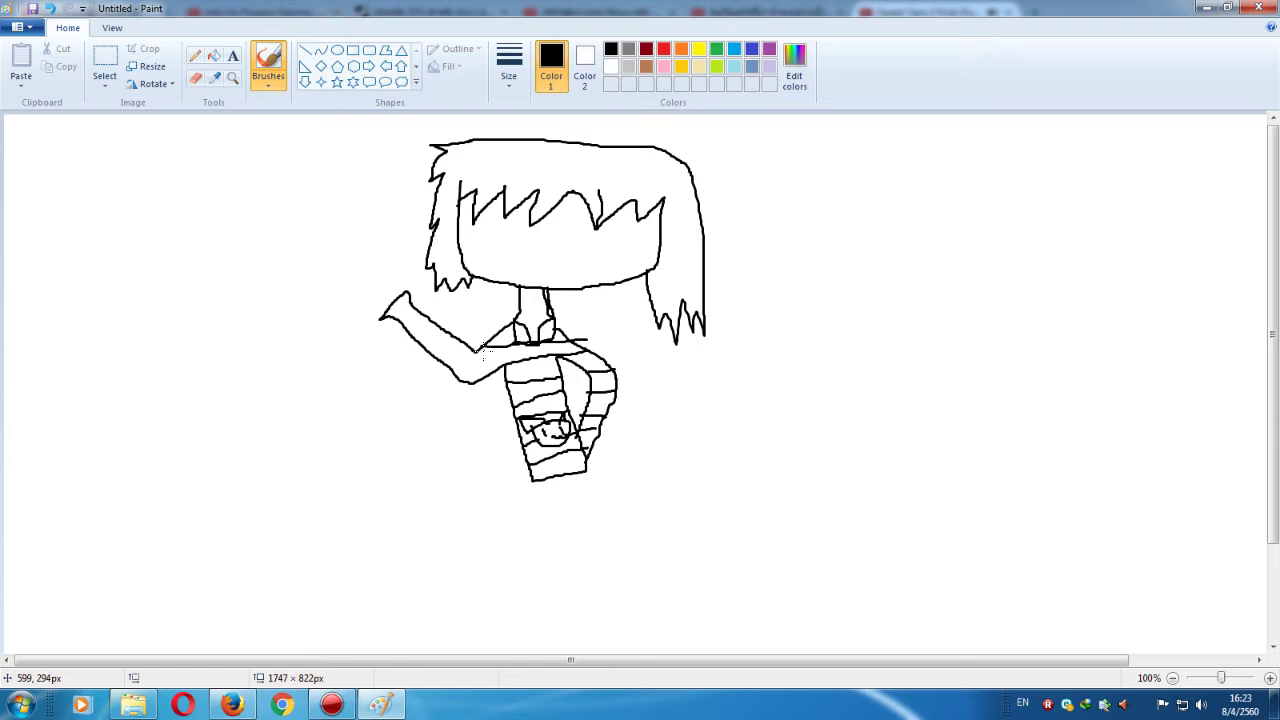
{"action": "mouse_move", "coordinate": [483, 348]}
{"action": "left_mouse_down"}
{"action": "mouse_move", "coordinate": [470, 378]}
{"action": "mouse_move", "coordinate": [457, 354]}
{"action": "mouse_move", "coordinate": [467, 345]}
{"action": "mouse_move", "coordinate": [440, 345]}
{"action": "mouse_move", "coordinate": [431, 362]}
{"action": "mouse_move", "coordinate": [420, 346]}
{"action": "mouse_move", "coordinate": [432, 326]}
{"action": "left_mouse_up"}
{"action": "mouse_move", "coordinate": [404, 294]}
{"action": "left_mouse_down"}
{"action": "mouse_move", "coordinate": [360, 268]}
{"action": "mouse_move", "coordinate": [373, 282]}
{"action": "mouse_move", "coordinate": [343, 278]}
{"action": "mouse_move", "coordinate": [363, 293]}
{"action": "mouse_move", "coordinate": [349, 305]}
{"action": "mouse_move", "coordinate": [392, 310]}
{"action": "left_mouse_up"}
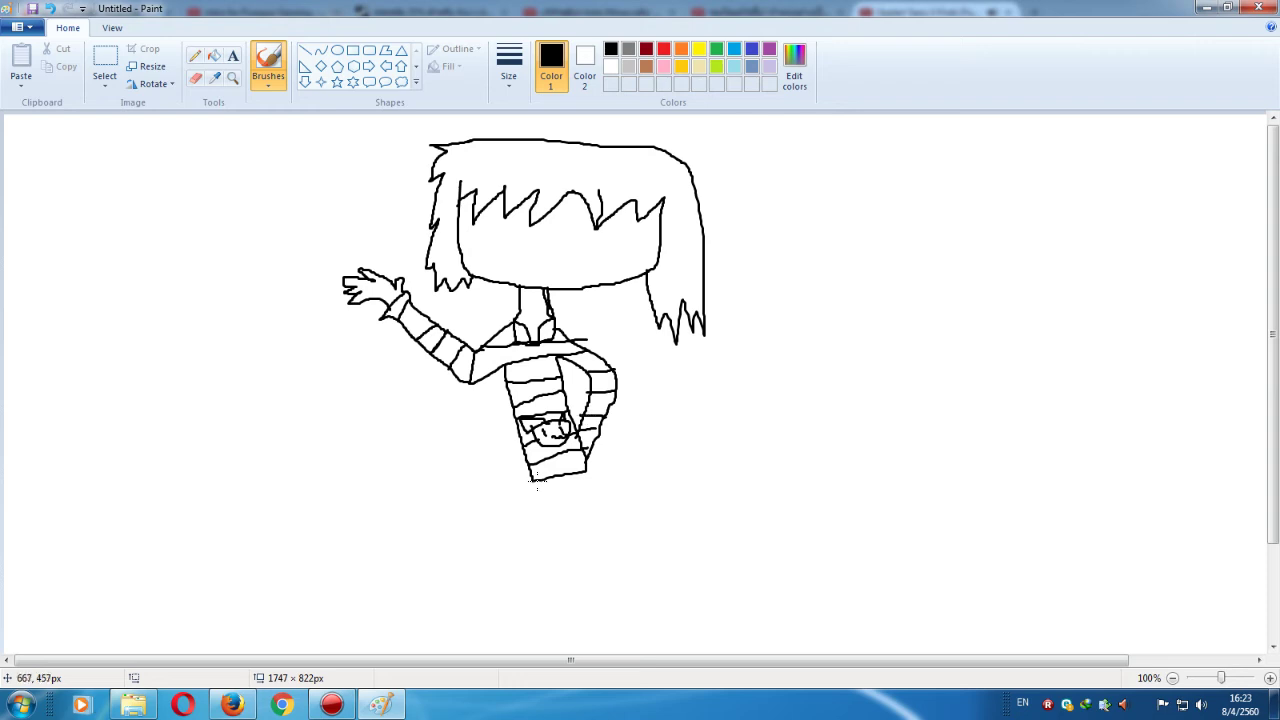
- Draw two slim slanting legs below the torso and finish their lower ends
{"action": "left_click_drag", "start_coordinate": [535, 484], "coordinate": [603, 652]}
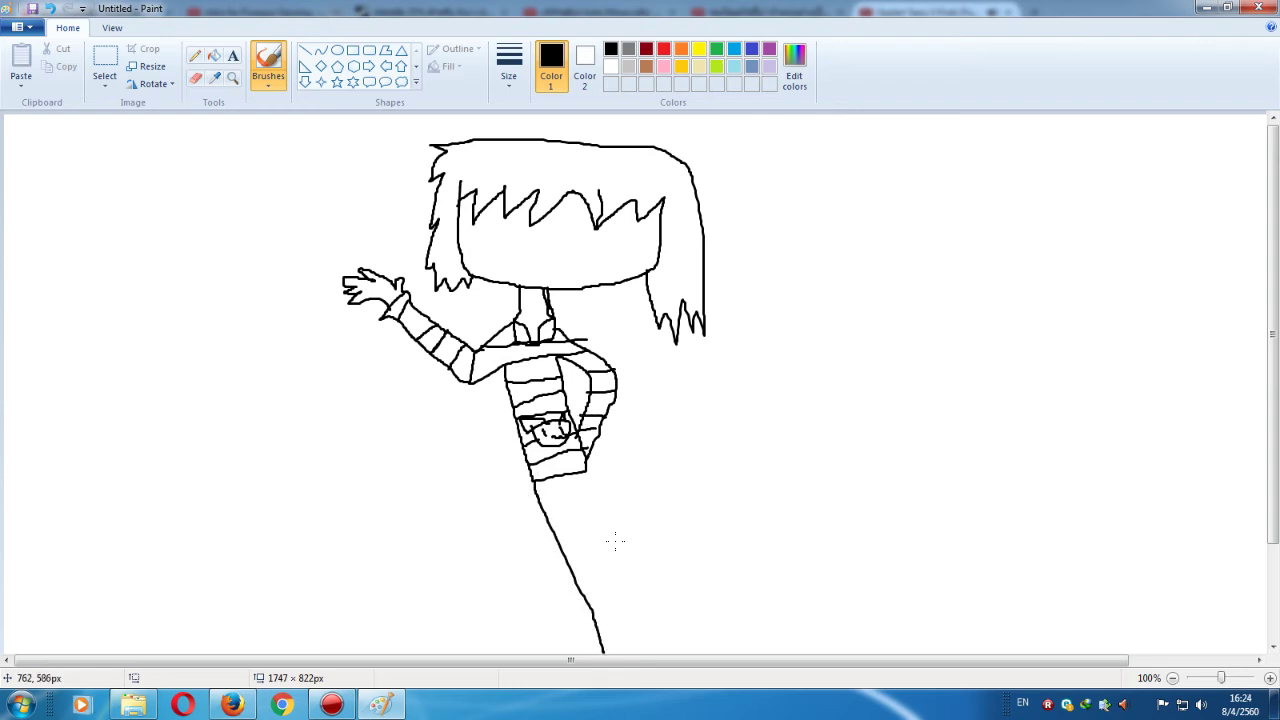
{"action": "left_click_drag", "start_coordinate": [580, 496], "coordinate": [615, 652]}
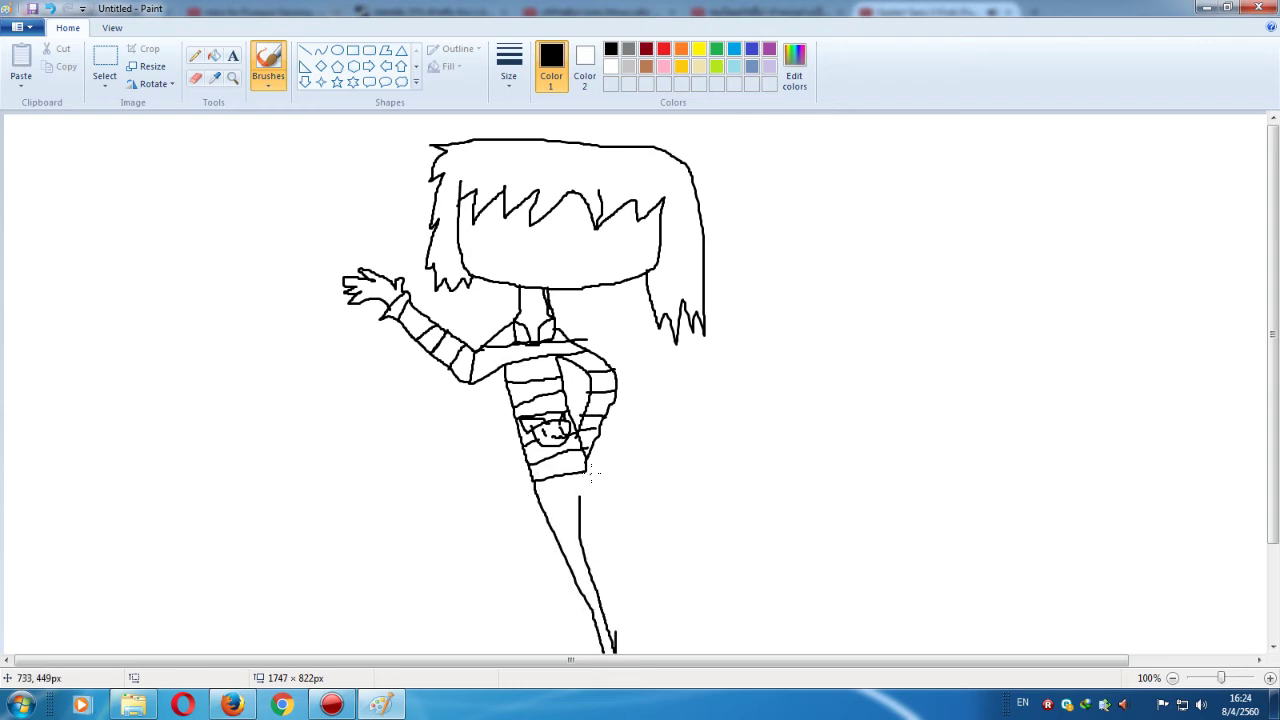
{"action": "left_click_drag", "start_coordinate": [587, 466], "coordinate": [681, 652]}
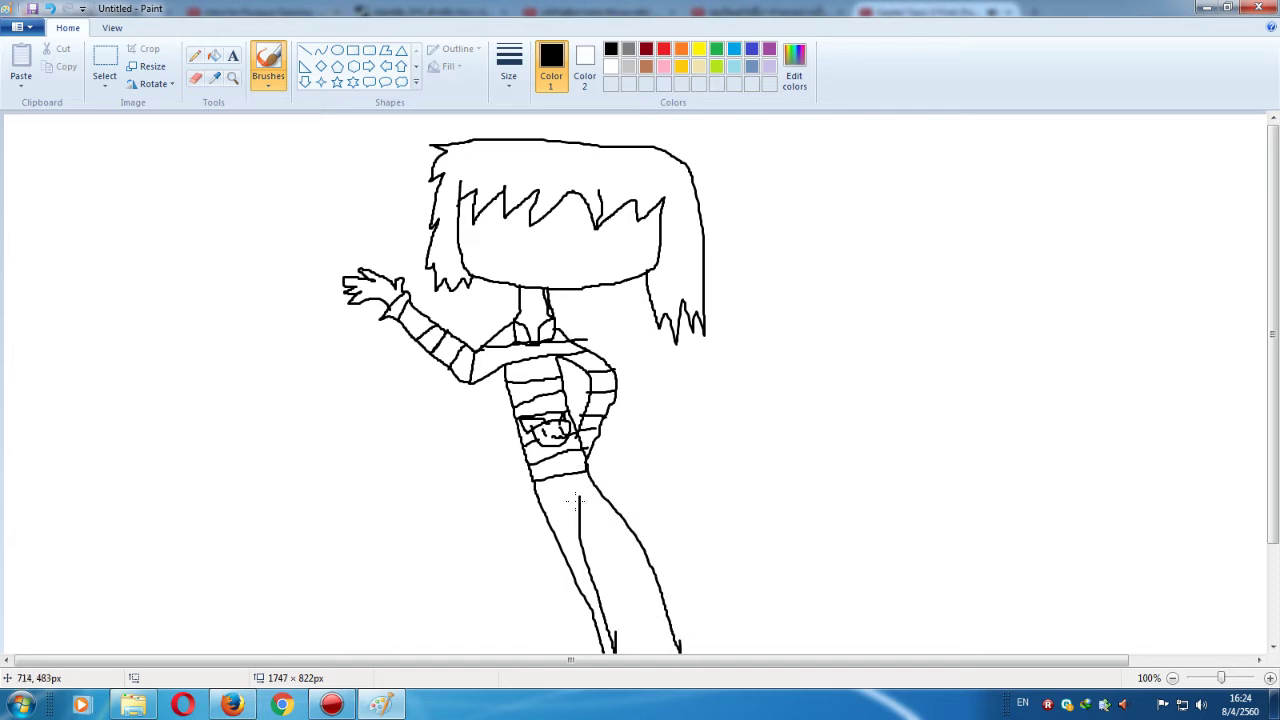
{"action": "mouse_move", "coordinate": [577, 503]}
{"action": "left_mouse_down"}
{"action": "mouse_move", "coordinate": [630, 562]}
{"action": "mouse_move", "coordinate": [655, 650]}
{"action": "left_mouse_up"}
{"action": "key", "text": "ctrl+z"}
{"action": "scroll", "coordinate": [635, 545], "scroll_direction": "down", "scroll_amount": 2}
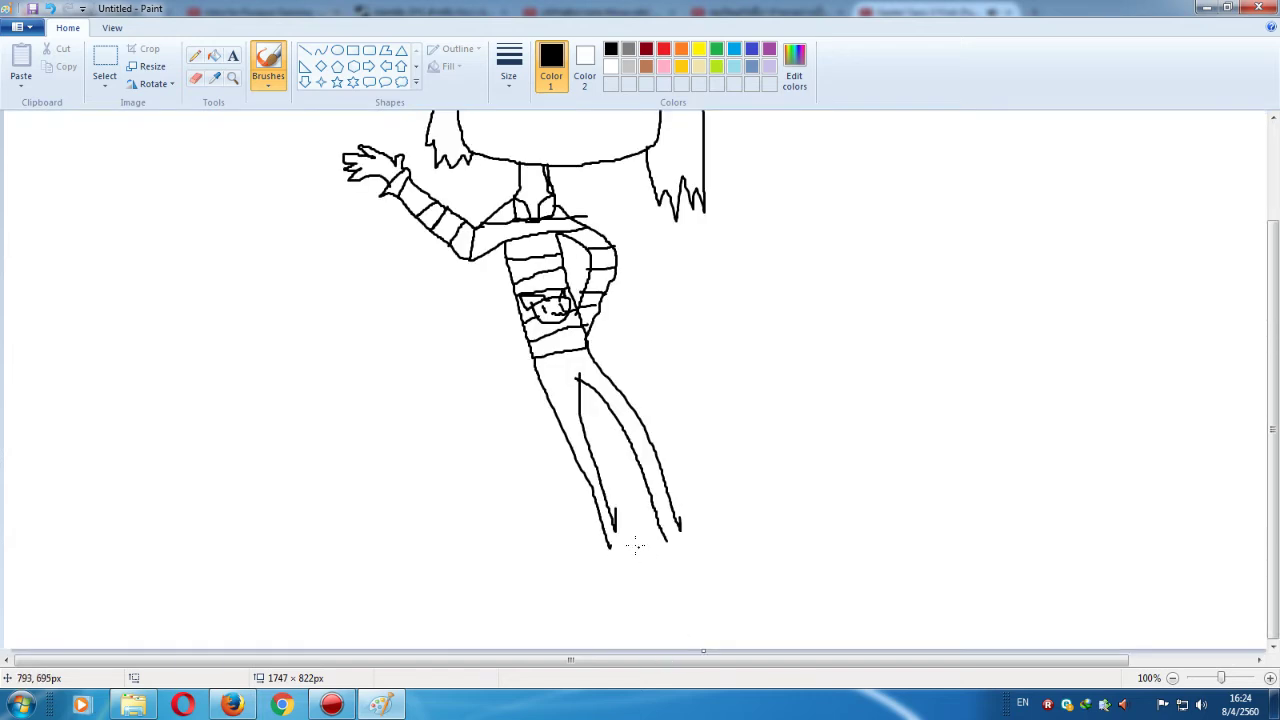
{"action": "mouse_move", "coordinate": [608, 547]}
{"action": "left_mouse_down"}
{"action": "mouse_move", "coordinate": [627, 532]}
{"action": "mouse_move", "coordinate": [616, 521]}
{"action": "mouse_move", "coordinate": [682, 548]}
{"action": "mouse_move", "coordinate": [680, 536]}
{"action": "left_mouse_up"}
- Draw two large eyes with pupils, eyebrows above them, and a small mouth on the face
{"action": "scroll", "coordinate": [601, 168], "scroll_direction": "up", "scroll_amount": 3}
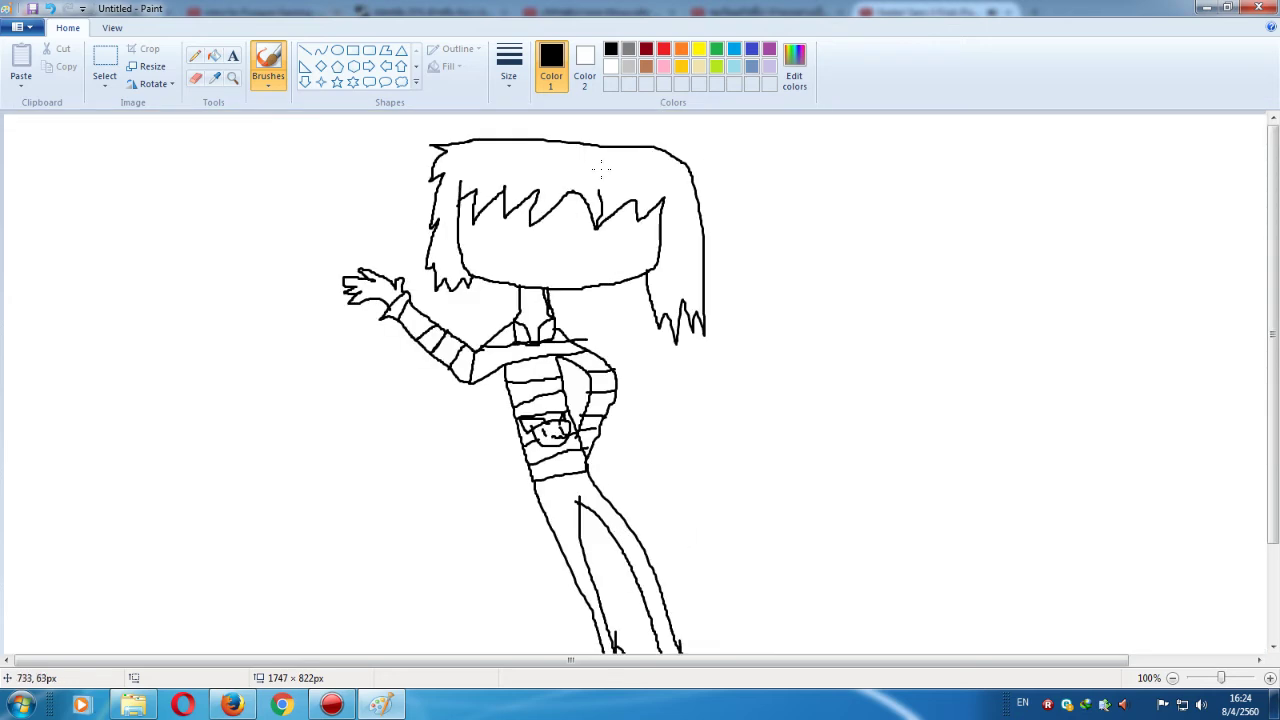
{"action": "mouse_move", "coordinate": [628, 230]}
{"action": "left_mouse_down"}
{"action": "mouse_move", "coordinate": [620, 245]}
{"action": "mouse_move", "coordinate": [650, 236]}
{"action": "mouse_move", "coordinate": [651, 258]}
{"action": "mouse_move", "coordinate": [630, 236]}
{"action": "mouse_move", "coordinate": [616, 258]}
{"action": "mouse_move", "coordinate": [649, 267]}
{"action": "left_mouse_up"}
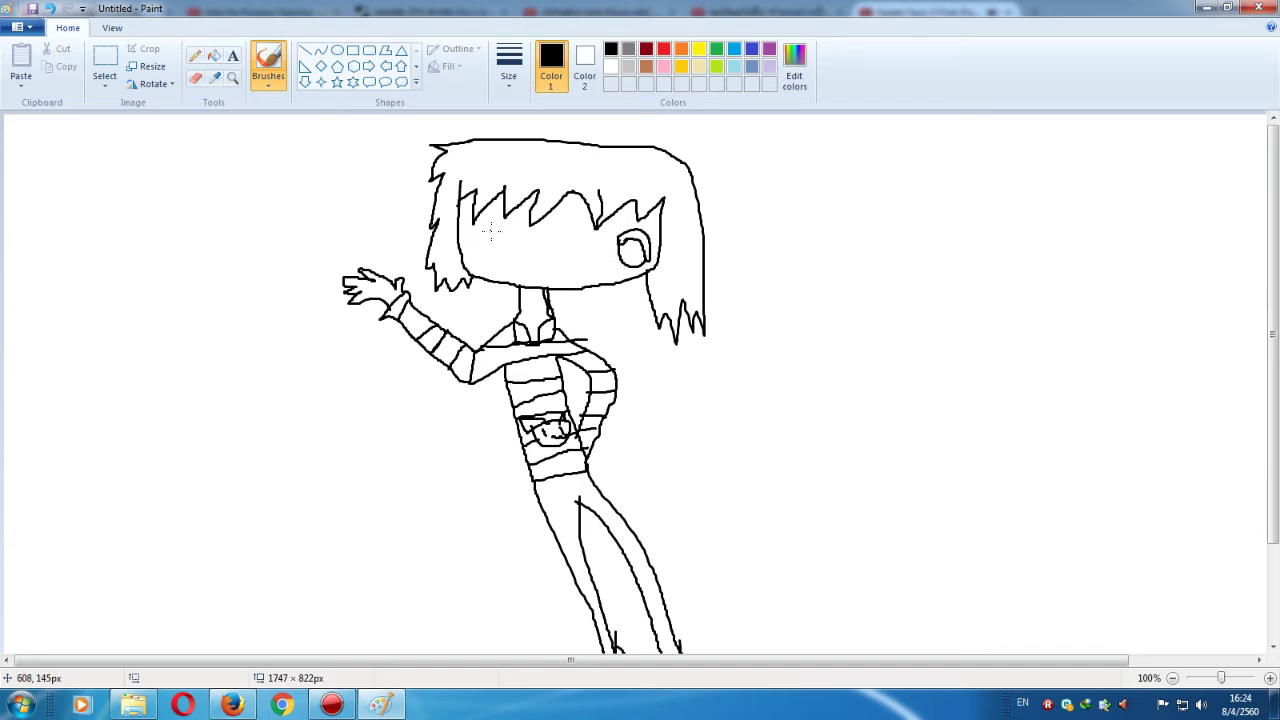
{"action": "mouse_move", "coordinate": [491, 231]}
{"action": "left_mouse_down"}
{"action": "mouse_move", "coordinate": [464, 240]}
{"action": "mouse_move", "coordinate": [493, 235]}
{"action": "mouse_move", "coordinate": [483, 262]}
{"action": "mouse_move", "coordinate": [468, 261]}
{"action": "mouse_move", "coordinate": [497, 220]}
{"action": "left_mouse_up"}
{"action": "left_click_drag", "start_coordinate": [614, 228], "coordinate": [646, 221]}
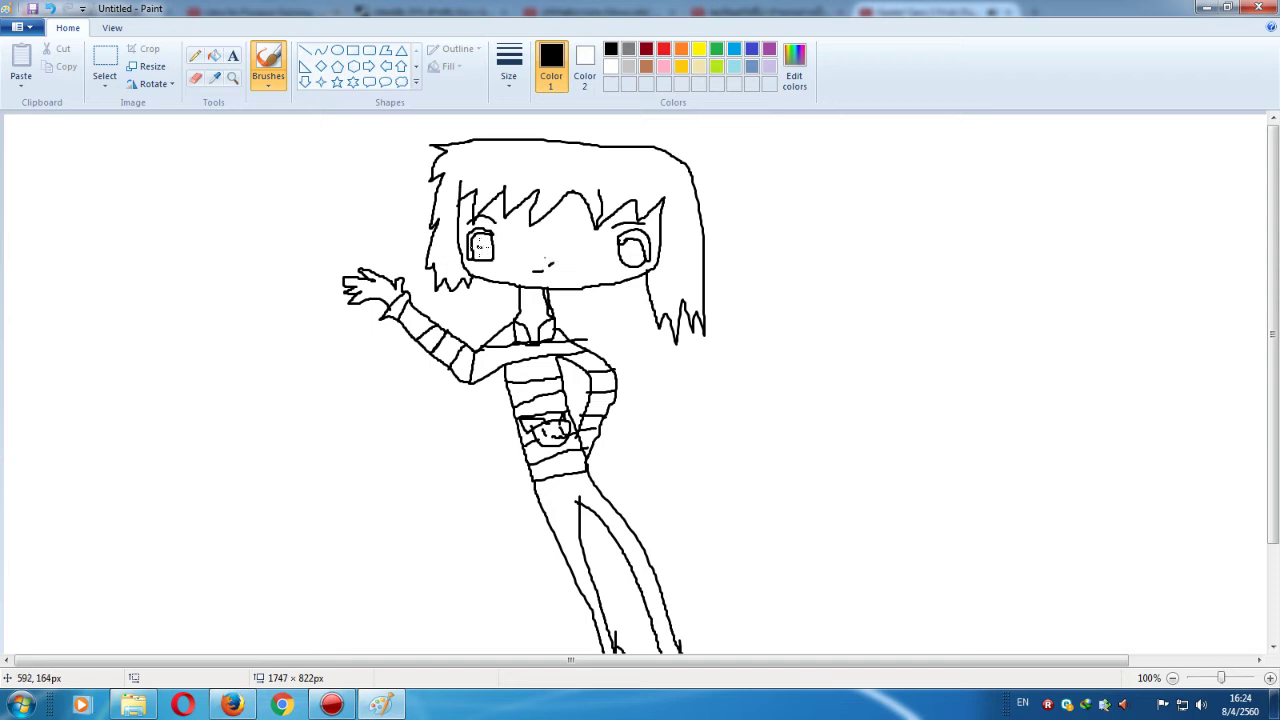
{"action": "mouse_move", "coordinate": [479, 246]}
{"action": "left_mouse_down"}
{"action": "mouse_move", "coordinate": [483, 260]}
{"action": "mouse_move", "coordinate": [481, 243]}
{"action": "left_mouse_up"}
{"action": "left_click_drag", "start_coordinate": [627, 261], "coordinate": [634, 249]}
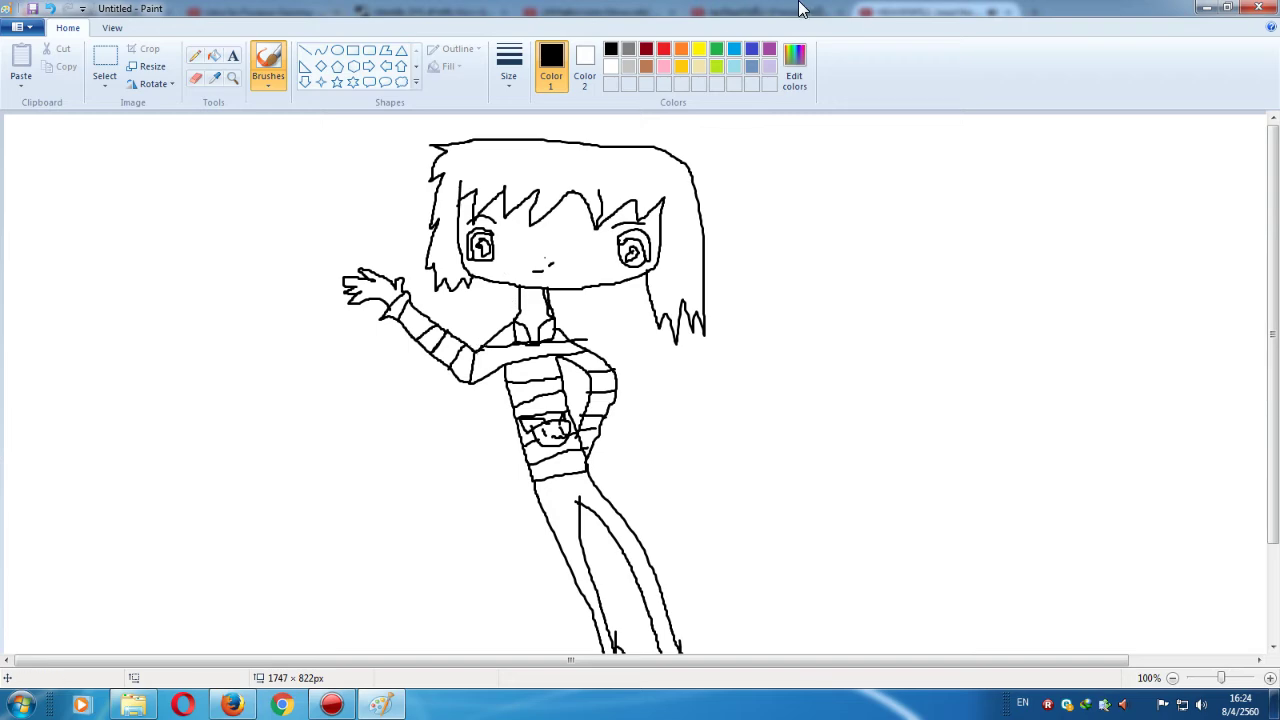
- Switch to Firefox, play the suggested YouTube video "Stronger than you - [Thai ver.]", and return to Paint
{"action": "left_click", "coordinate": [232, 705]}
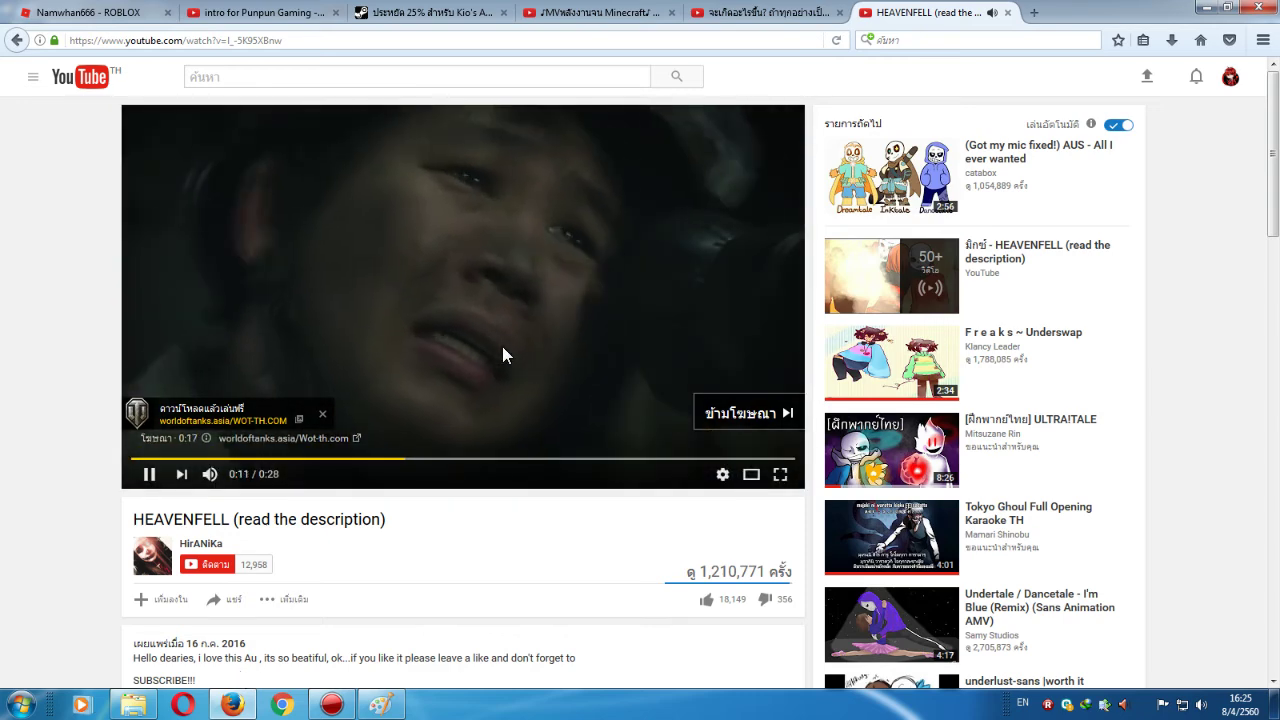
{"action": "scroll", "coordinate": [466, 497], "scroll_direction": "down", "scroll_amount": 15}
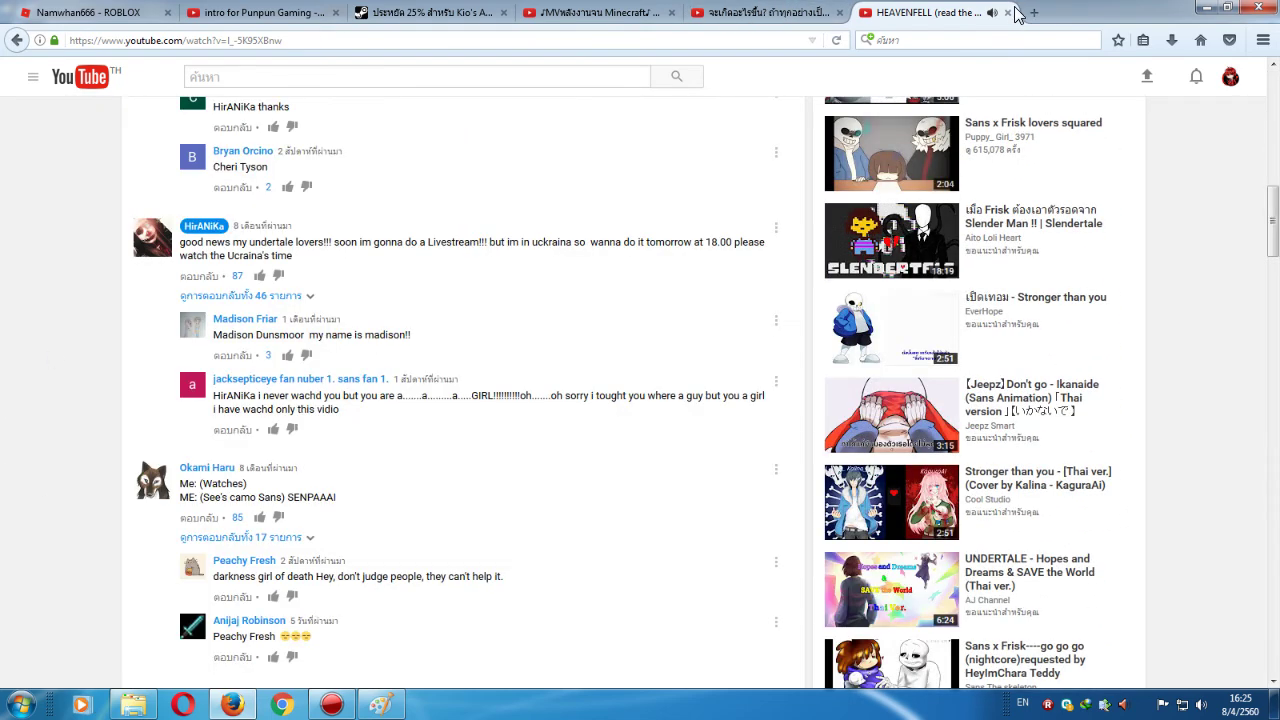
{"action": "scroll", "coordinate": [638, 550], "scroll_direction": "down", "scroll_amount": 3}
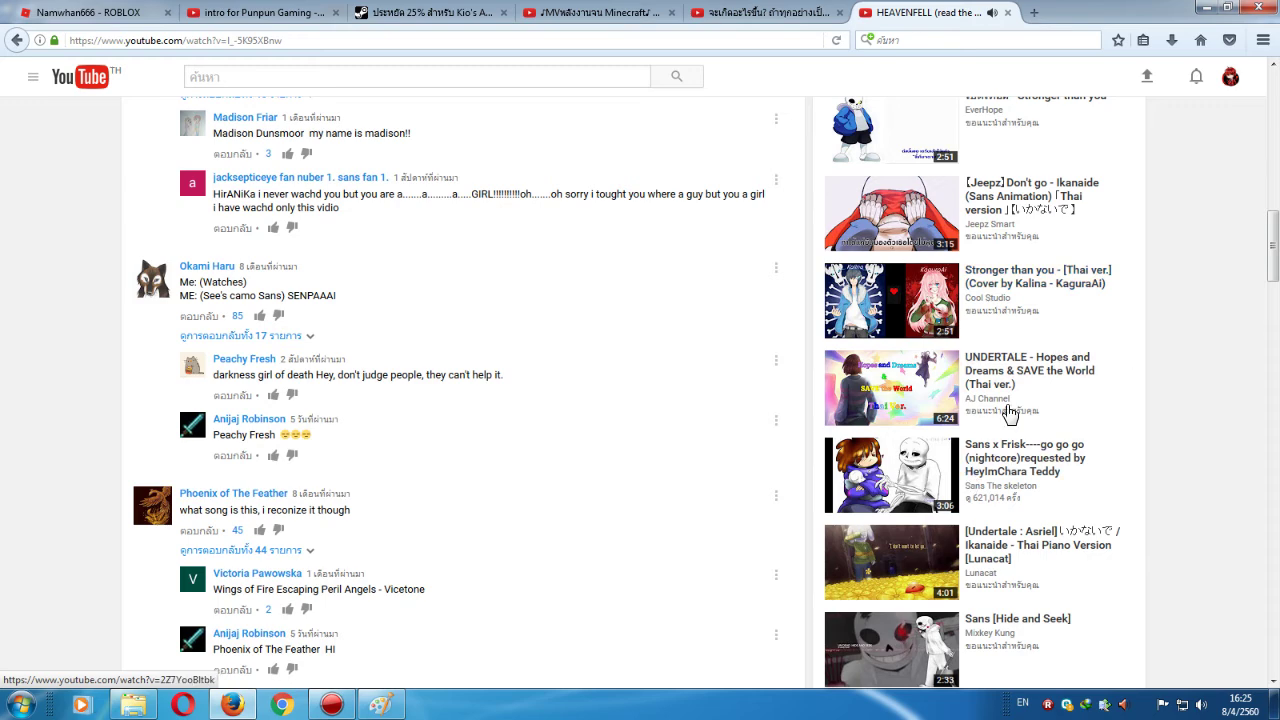
{"action": "left_click", "coordinate": [1049, 320]}
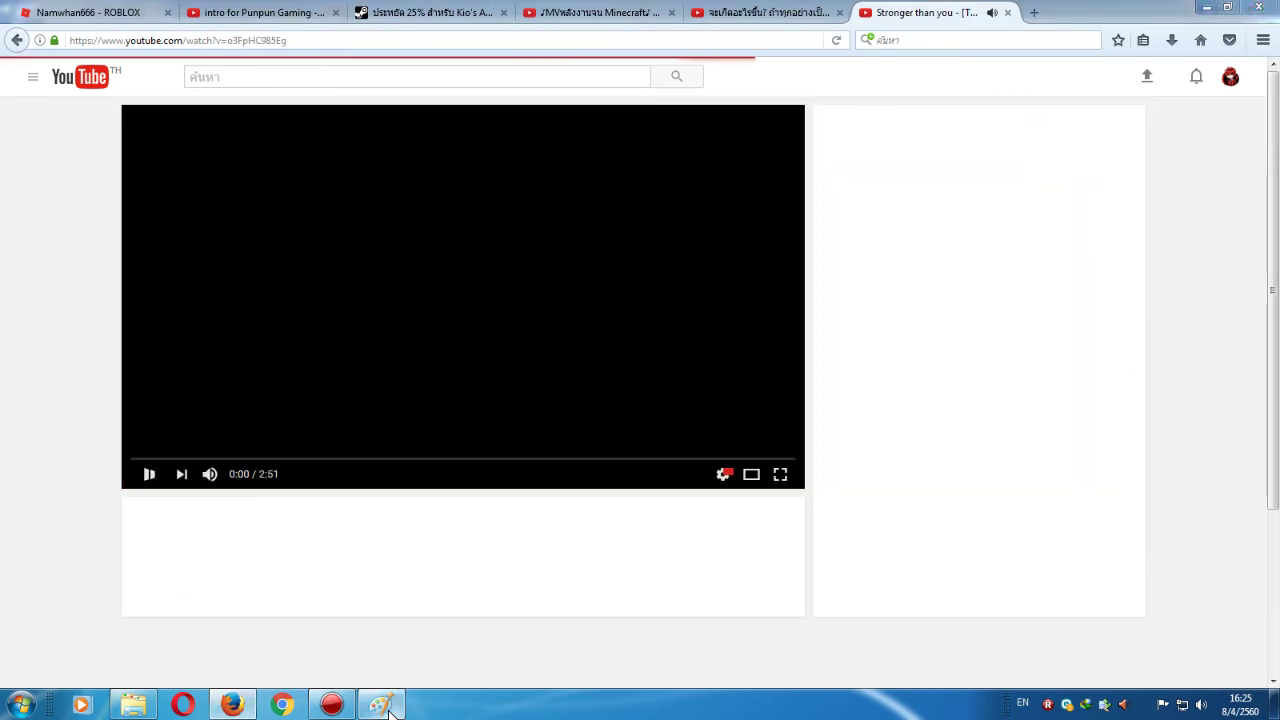
{"action": "left_click", "coordinate": [380, 705]}
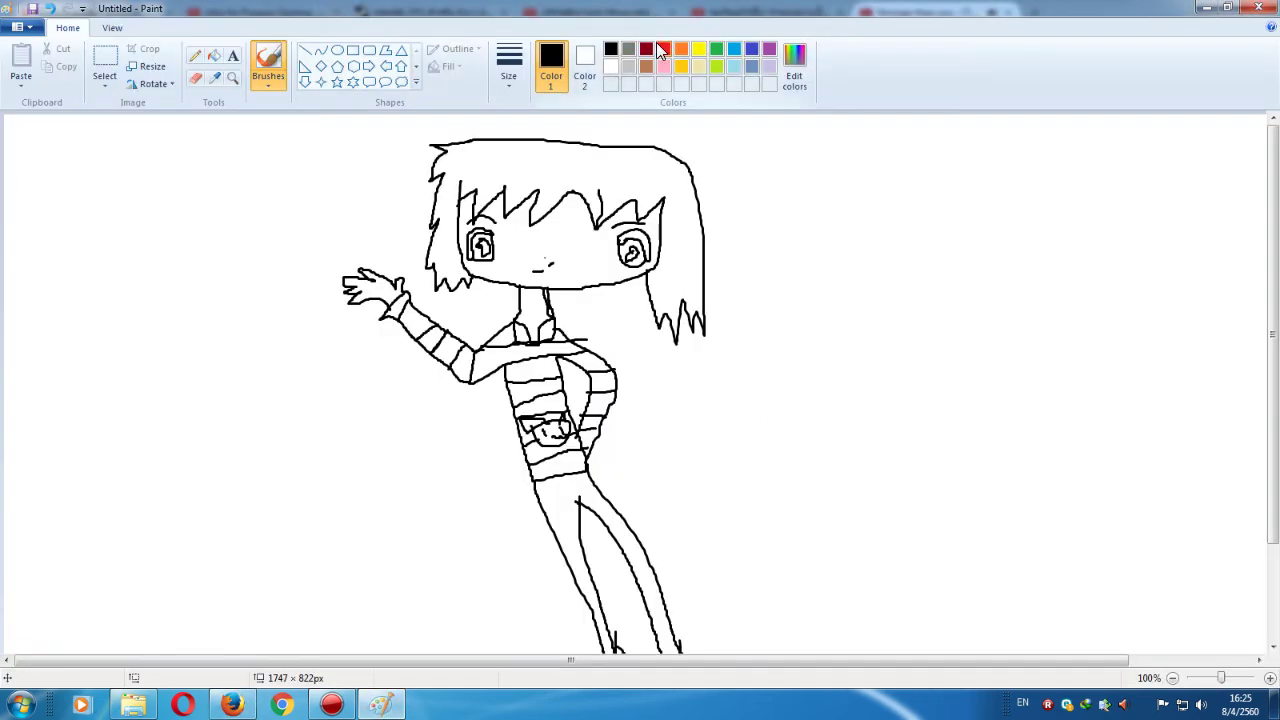
- Add a large red text box beside and over the body reading "ไม่รู้จะเลือกเพลงไร"
{"action": "left_click", "coordinate": [661, 47]}
{"action": "left_click", "coordinate": [232, 55]}
{"action": "left_click_drag", "start_coordinate": [76, 294], "coordinate": [685, 595]}
{"action": "type", "text": "w,"}
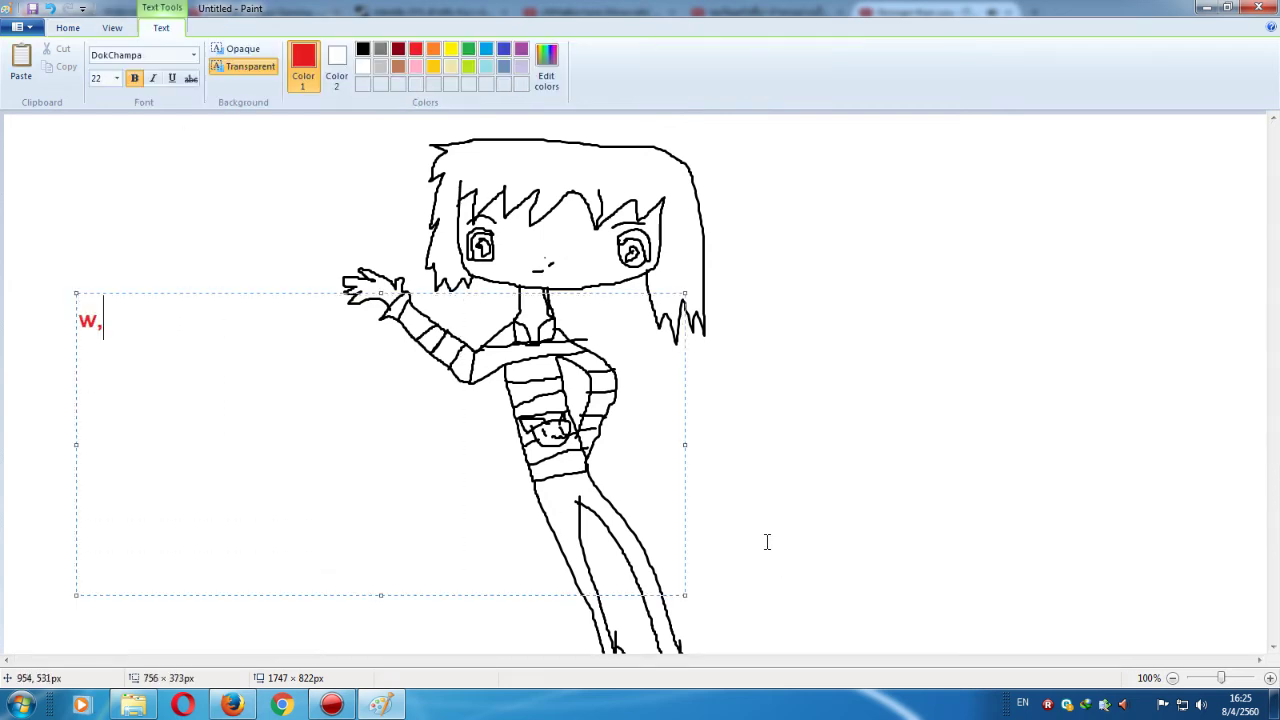
{"action": "key", "text": "BackSpace"}
{"action": "key", "text": "grave"}
{"action": "type", "text": "ไม่รู้จะ"}
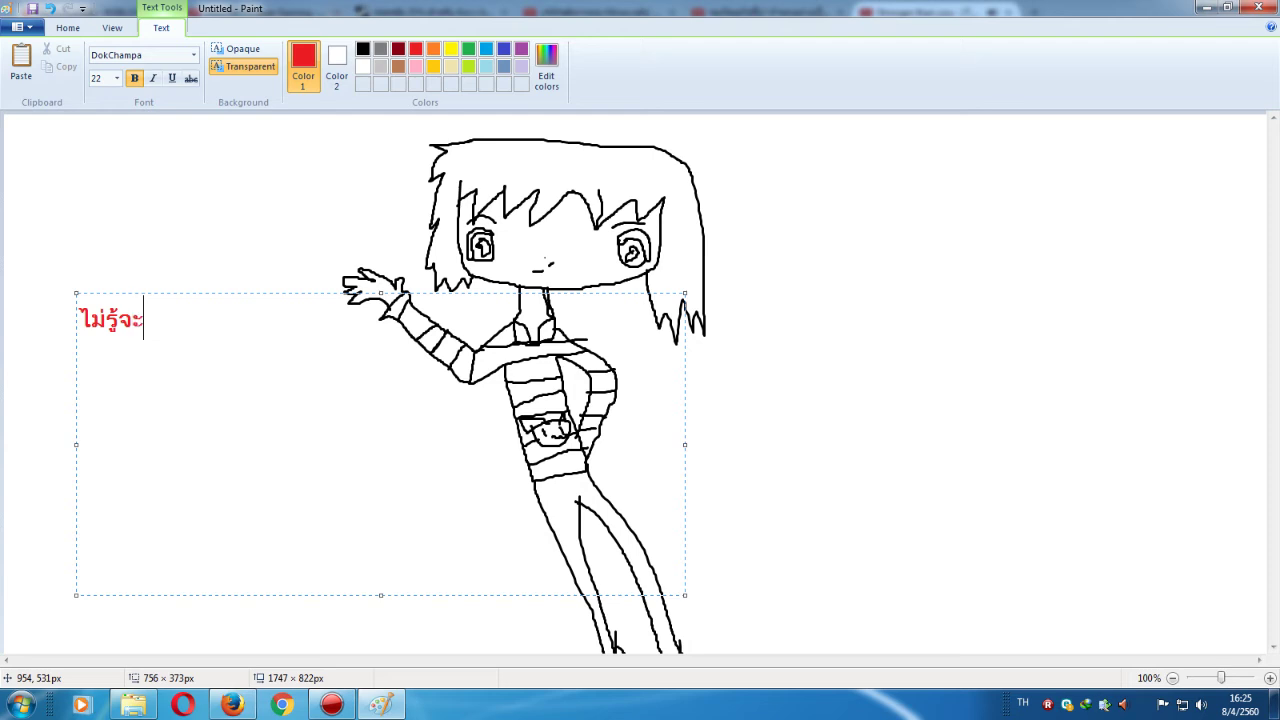
{"action": "type", "text": "เลือกเพ"}
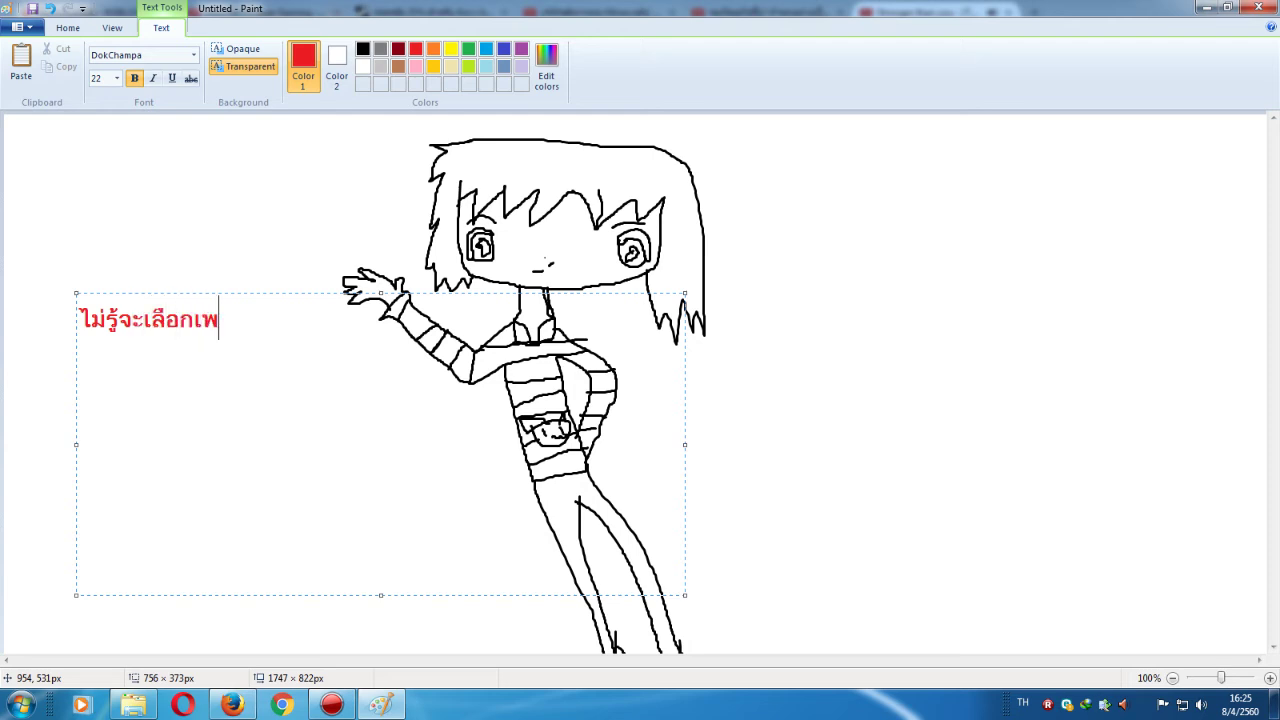
{"action": "type", "text": "ลงไร"}
- Delete all the red Thai text and close the empty text box
{"action": "key", "text": "BackSpace"}
{"action": "key", "text": "BackSpace"}
{"action": "key", "text": "BackSpace"}
{"action": "key", "text": "BackSpace"}
{"action": "key", "text": "BackSpace"}
{"action": "key", "text": "BackSpace"}
{"action": "key", "text": "BackSpace"}
{"action": "key", "text": "BackSpace"}
{"action": "key", "text": "BackSpace"}
{"action": "key", "text": "BackSpace"}
{"action": "key", "text": "BackSpace"}
{"action": "key", "text": "BackSpace"}
{"action": "key", "text": "BackSpace"}
{"action": "key", "text": "BackSpace"}
{"action": "key", "text": "BackSpace"}
{"action": "key", "text": "BackSpace"}
{"action": "key", "text": "BackSpace"}
{"action": "key", "text": "BackSpace"}
{"action": "key", "text": "BackSpace"}
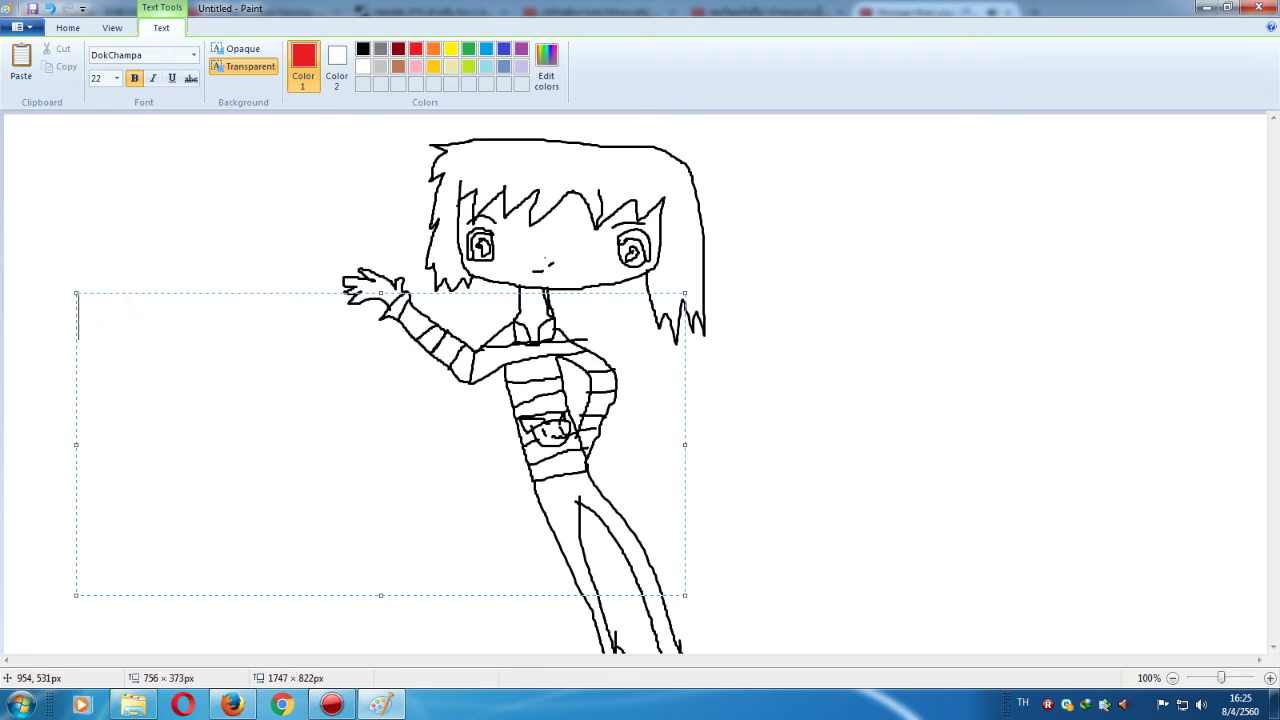
{"action": "type", "text": ":P"}
{"action": "key", "text": "BackSpace"}
{"action": "key", "text": "BackSpace"}
{"action": "left_click", "coordinate": [840, 522]}
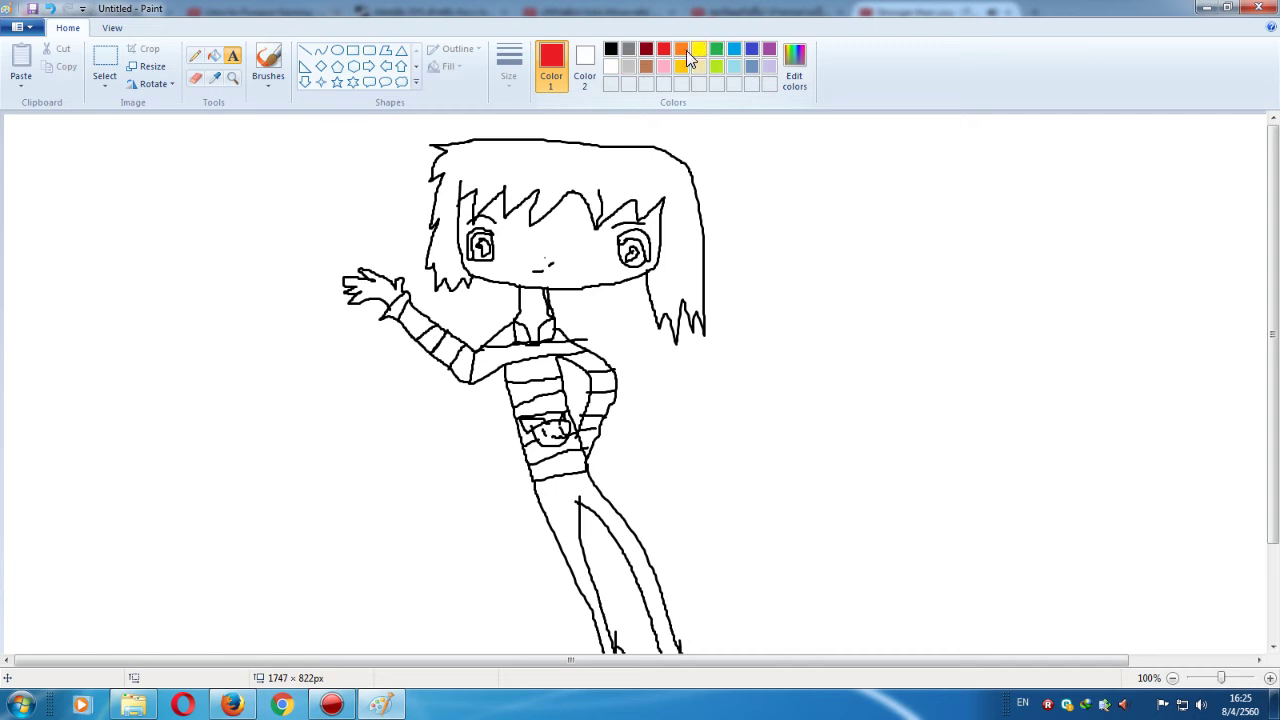
- Fill the character's hair with yellow
{"action": "left_click", "coordinate": [768, 49]}
{"action": "left_click", "coordinate": [700, 47]}
{"action": "left_click", "coordinate": [219, 57]}
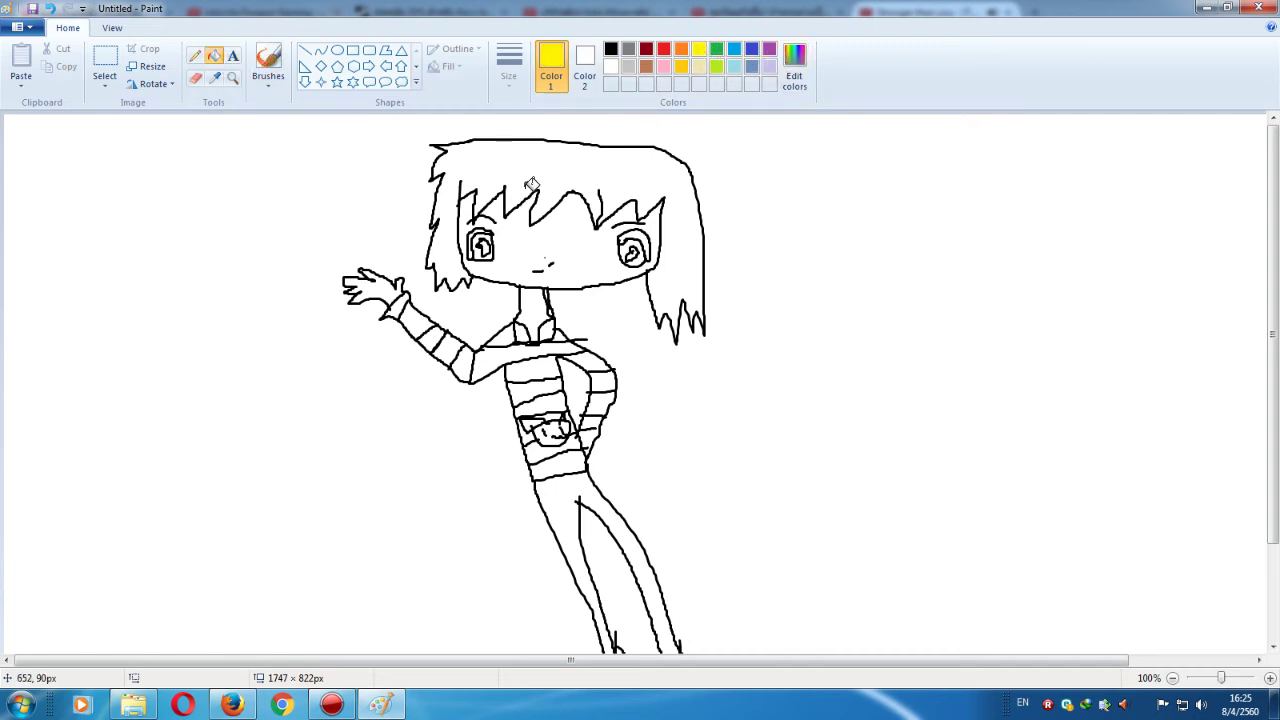
{"action": "left_click", "coordinate": [533, 182]}
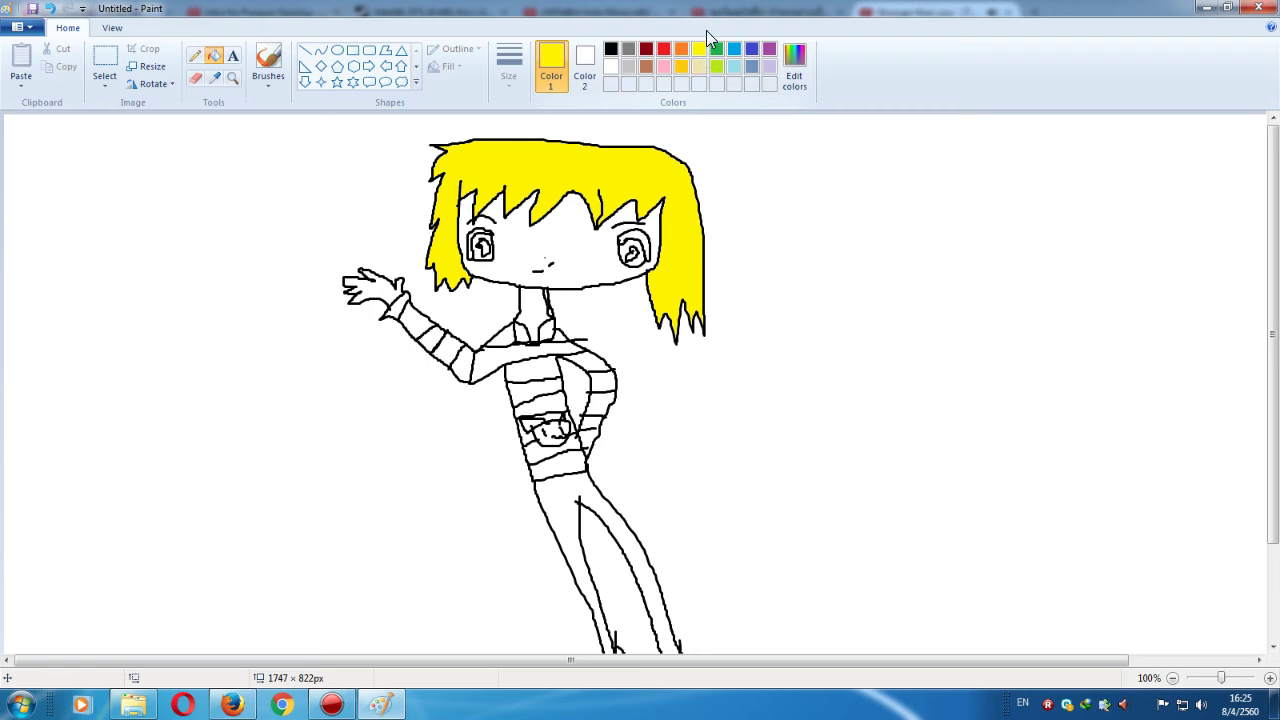
- Fill the upper outer bands of both eyes with black
{"action": "left_click", "coordinate": [611, 49]}
{"action": "left_click", "coordinate": [643, 238]}
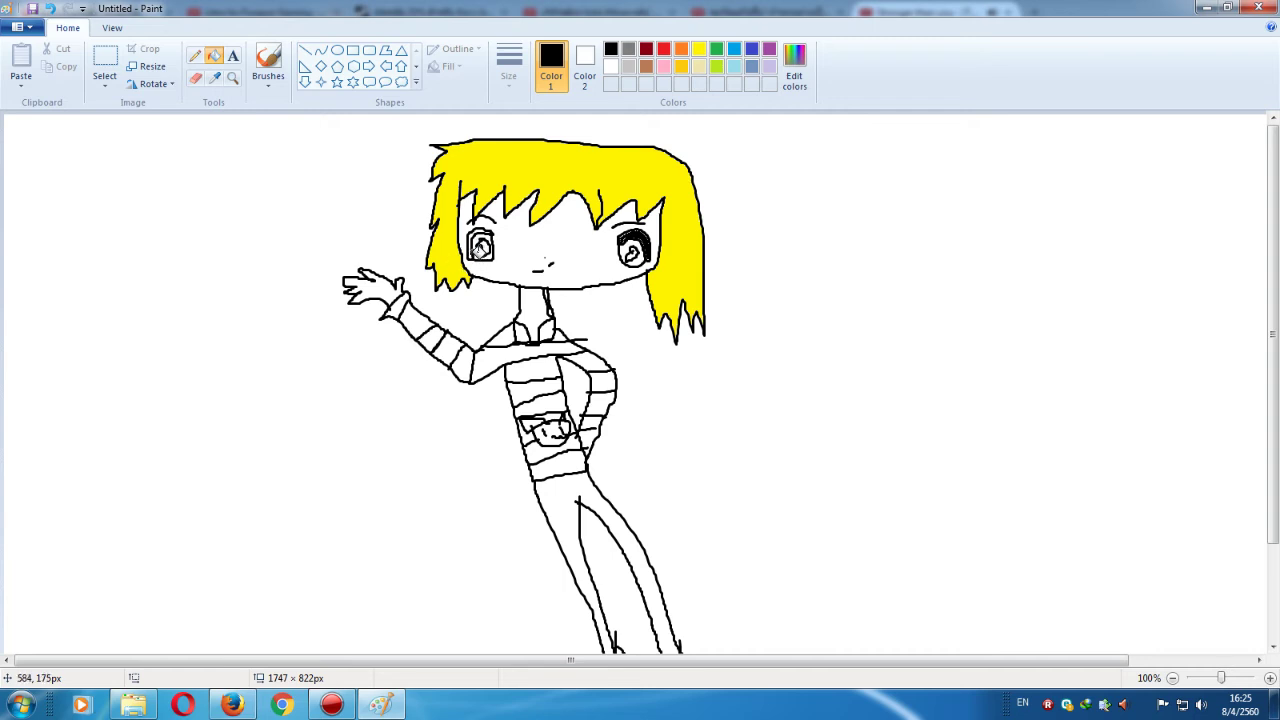
{"action": "left_click", "coordinate": [479, 248]}
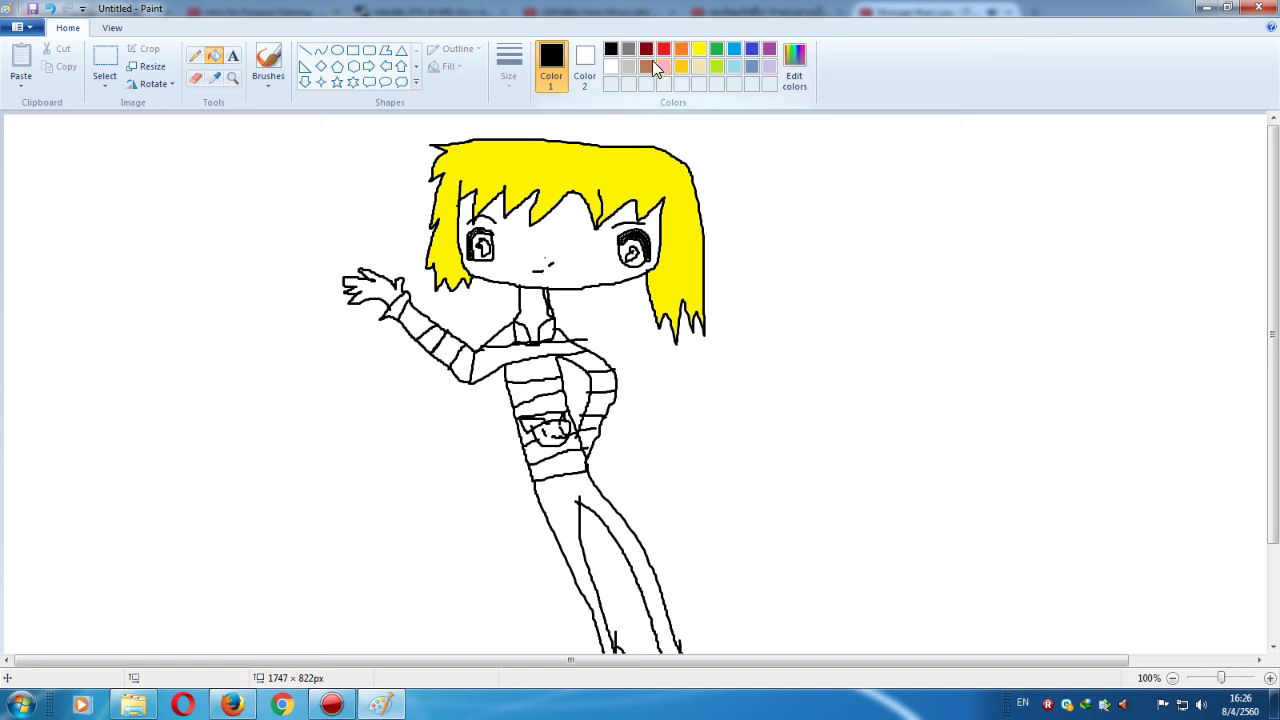
- Fill the inner pupils of both eyes with purple
{"action": "left_click", "coordinate": [769, 52]}
{"action": "left_click", "coordinate": [483, 247]}
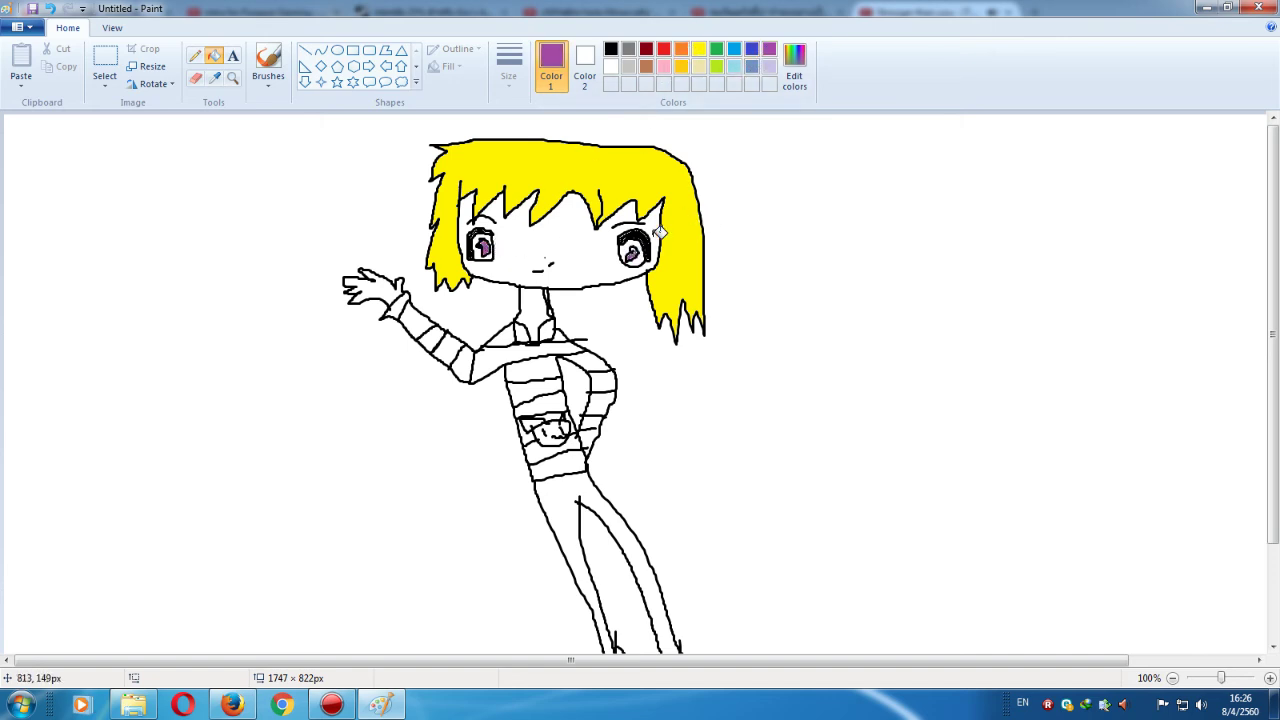
{"action": "left_click", "coordinate": [635, 249]}
{"action": "left_click", "coordinate": [631, 244]}
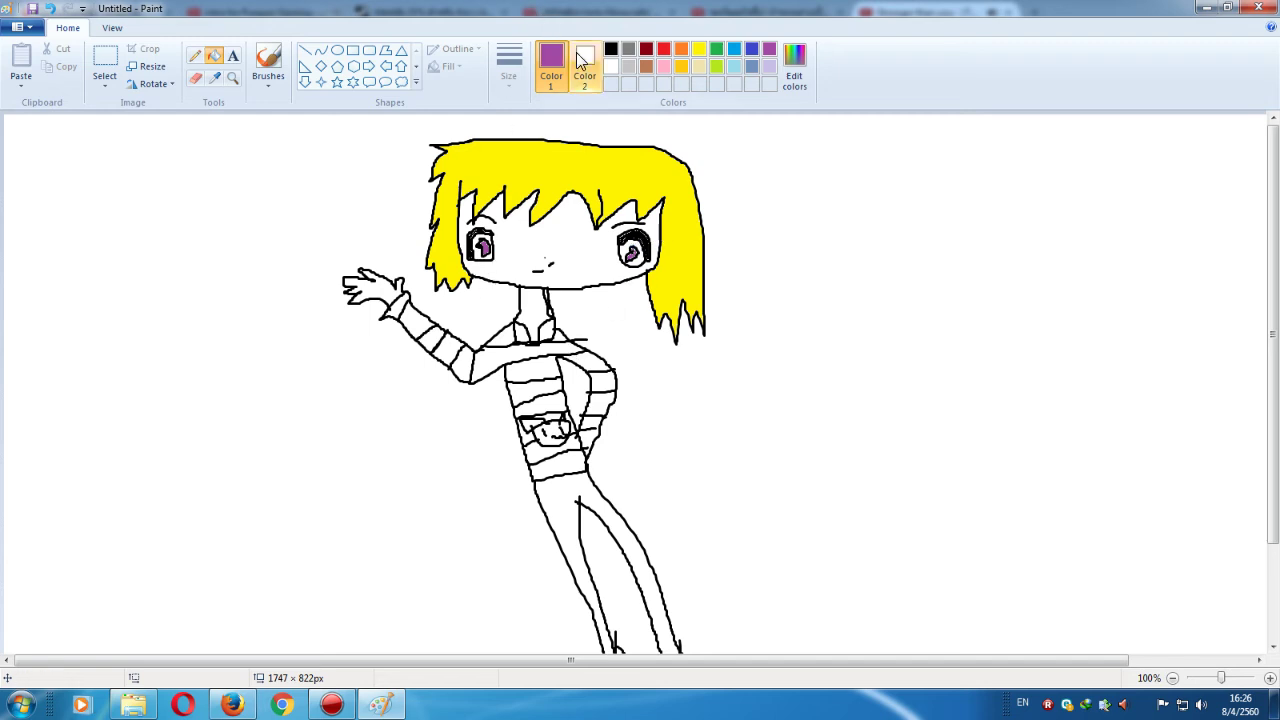
- Fill the character's face and raised hand with light yellow as the skin colour
{"action": "left_click", "coordinate": [695, 67]}
{"action": "left_click", "coordinate": [515, 238]}
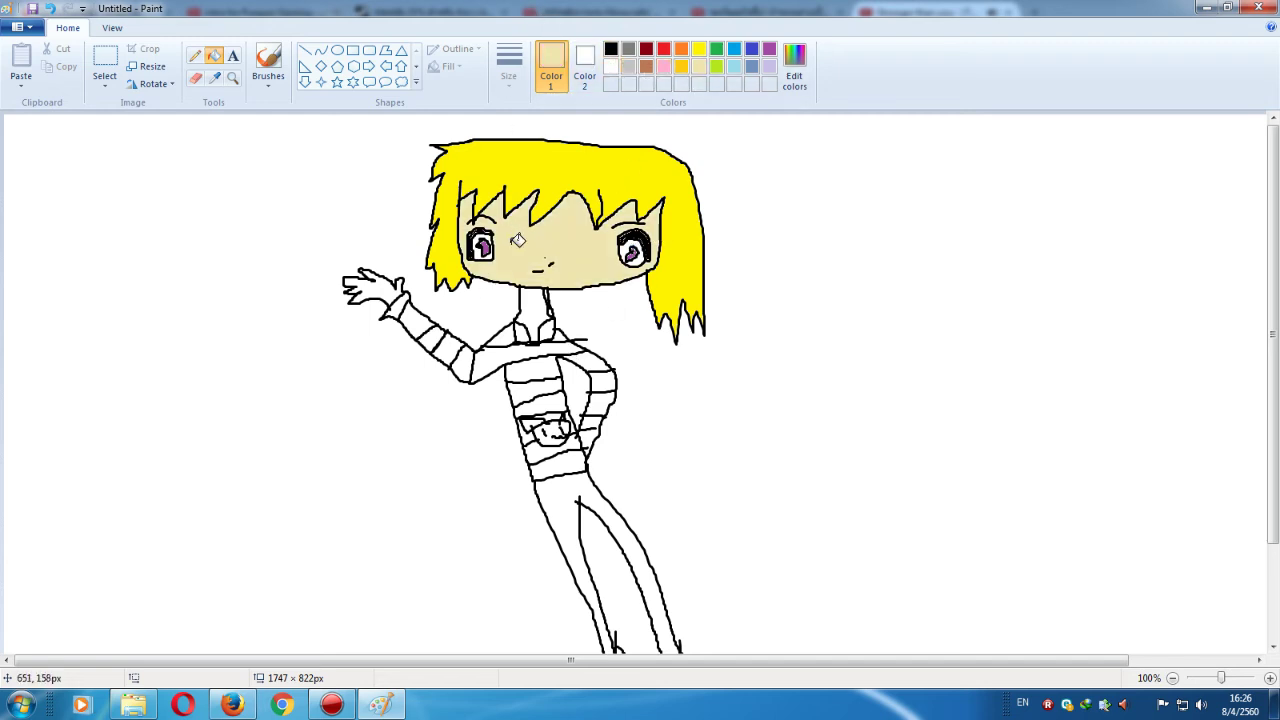
{"action": "left_click", "coordinate": [390, 285]}
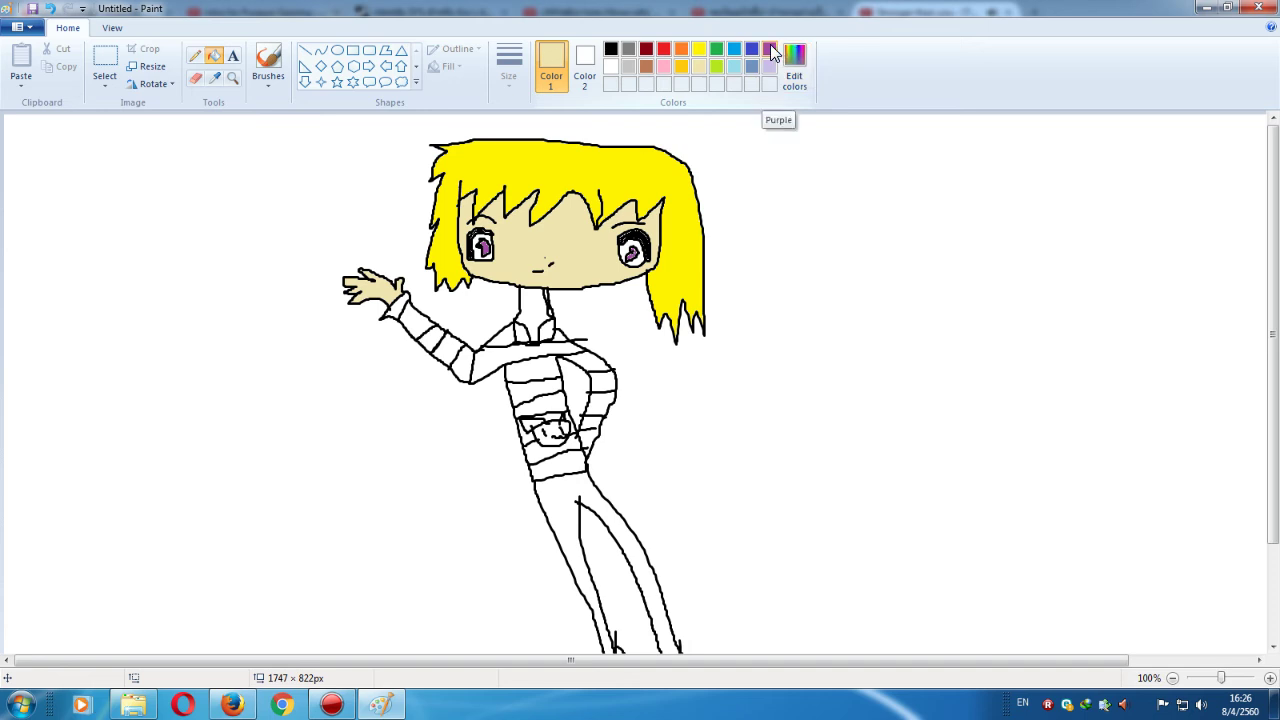
- Fill both shoulders and alternate stripes of the shirt's torso with light turquoise
{"action": "left_click", "coordinate": [733, 64]}
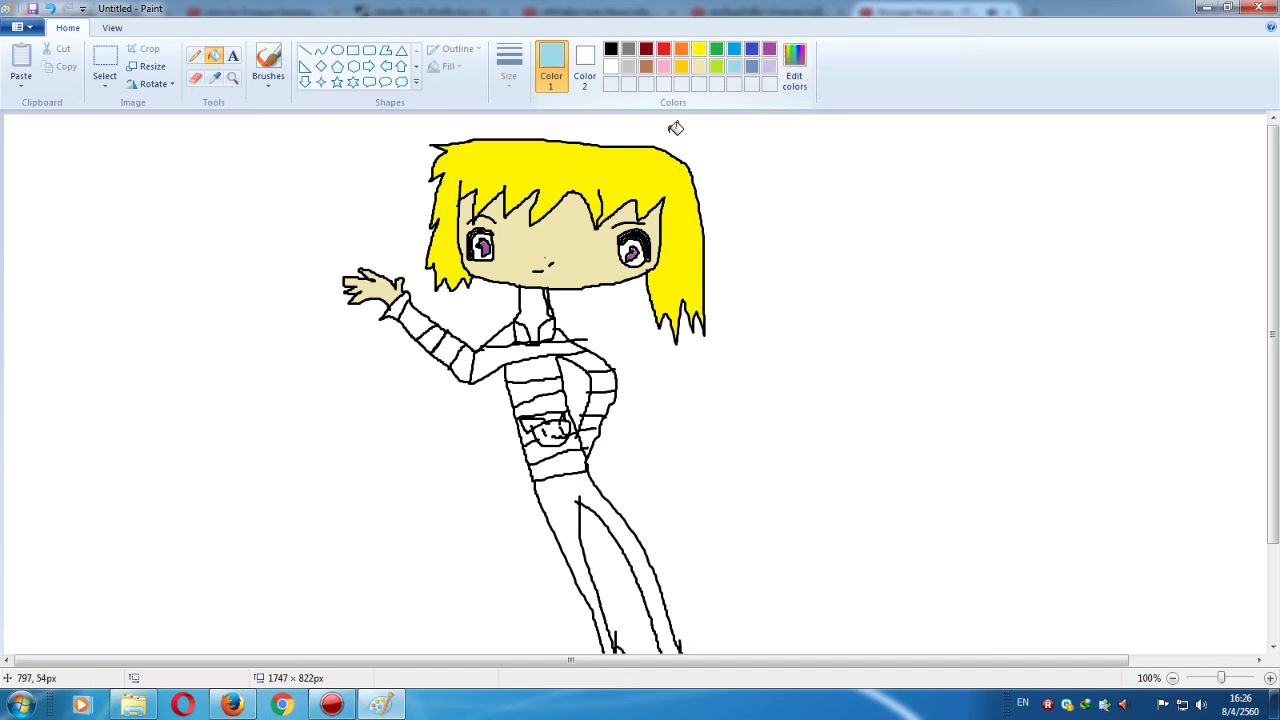
{"action": "left_click", "coordinate": [506, 337]}
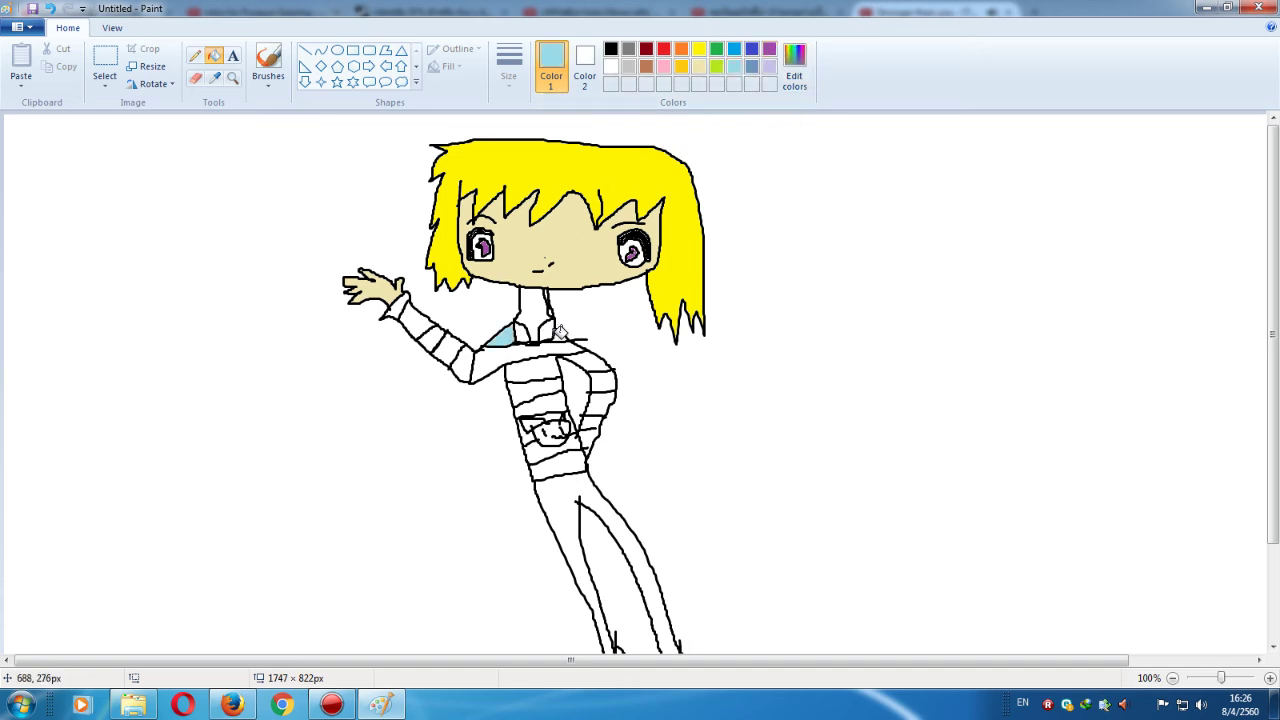
{"action": "left_click", "coordinate": [553, 338]}
{"action": "left_click", "coordinate": [545, 372]}
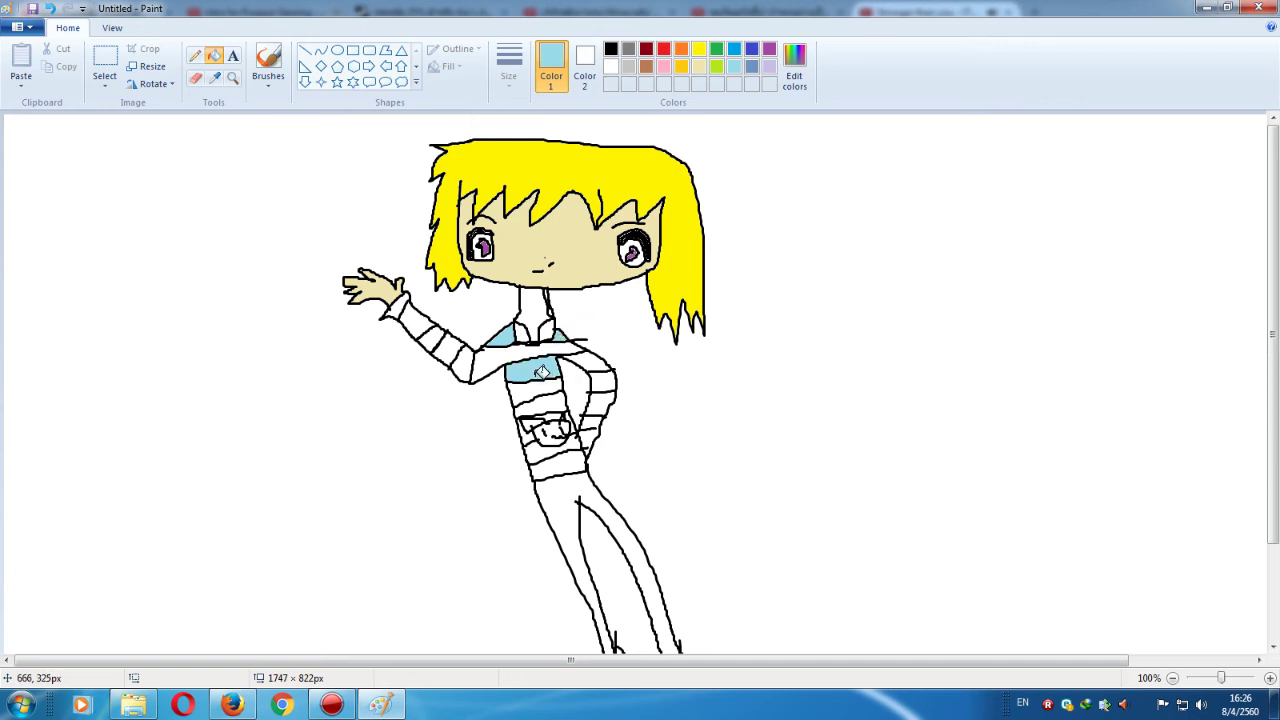
{"action": "left_click", "coordinate": [549, 402]}
{"action": "left_click", "coordinate": [550, 450]}
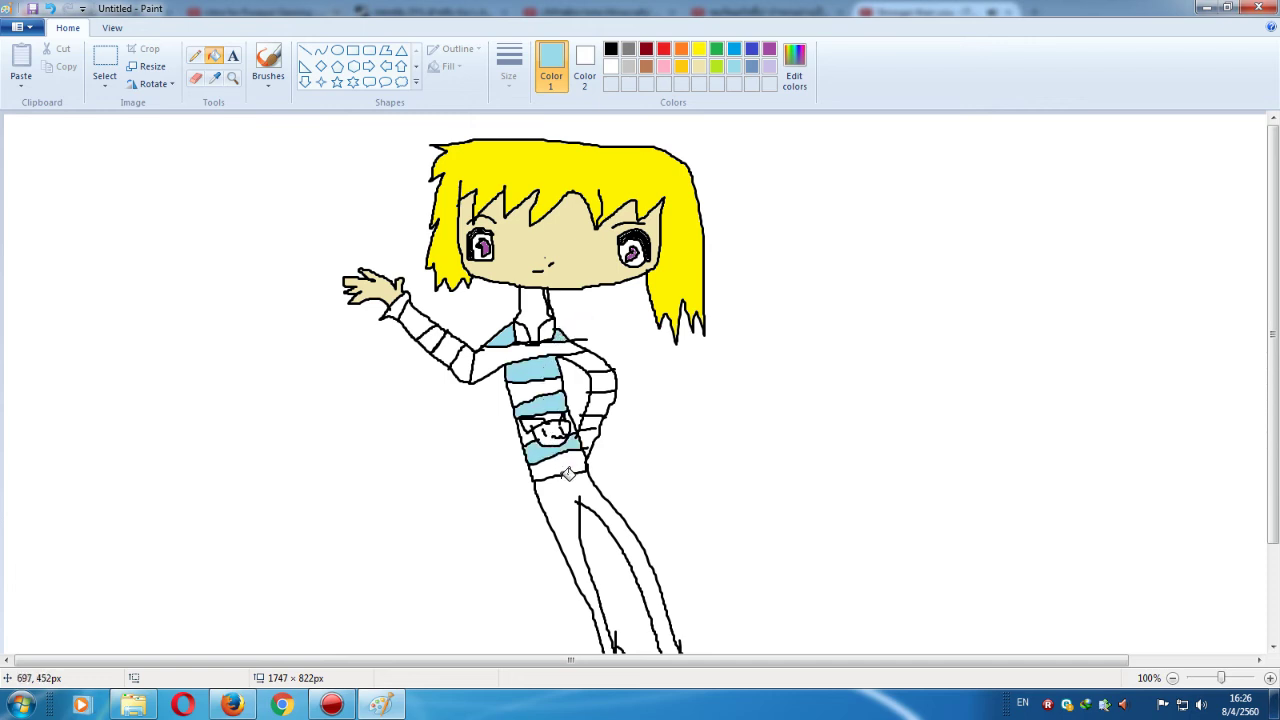
- Undo the spilled fill on the bent arm's lower sleeve and close the gap in its stripe line with a black brush
{"action": "left_click", "coordinate": [591, 441]}
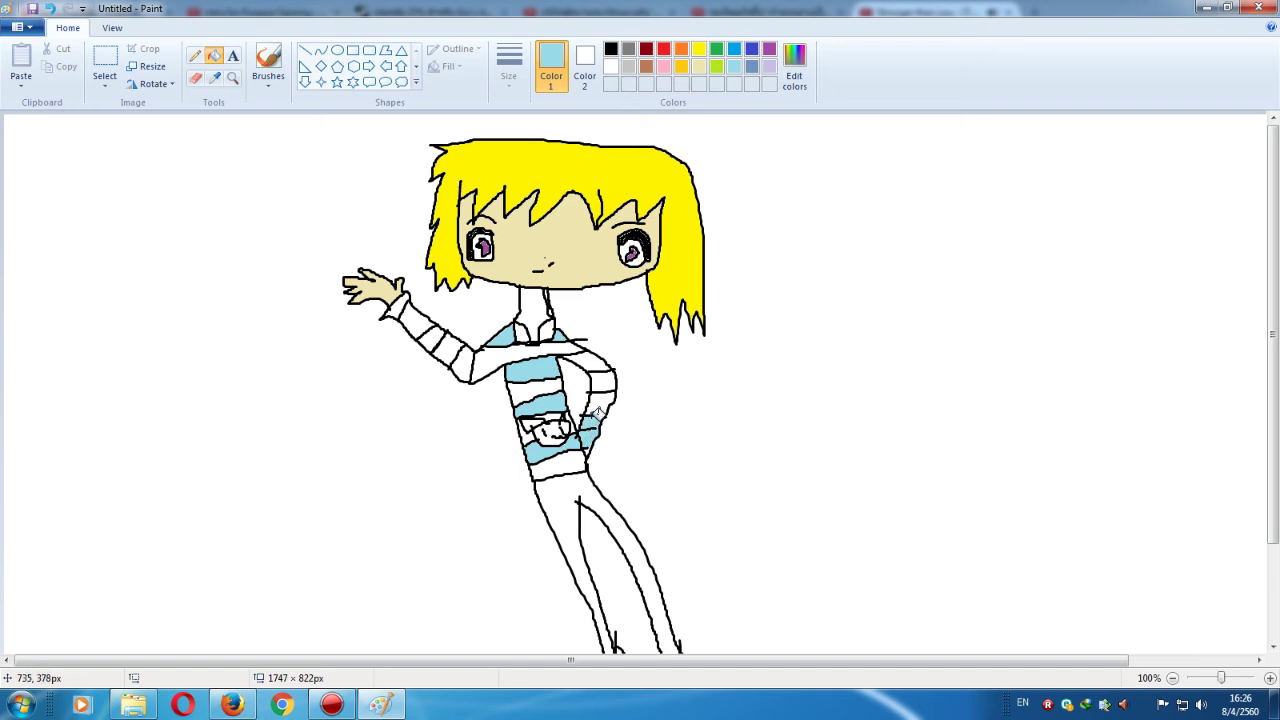
{"action": "left_click", "coordinate": [50, 8]}
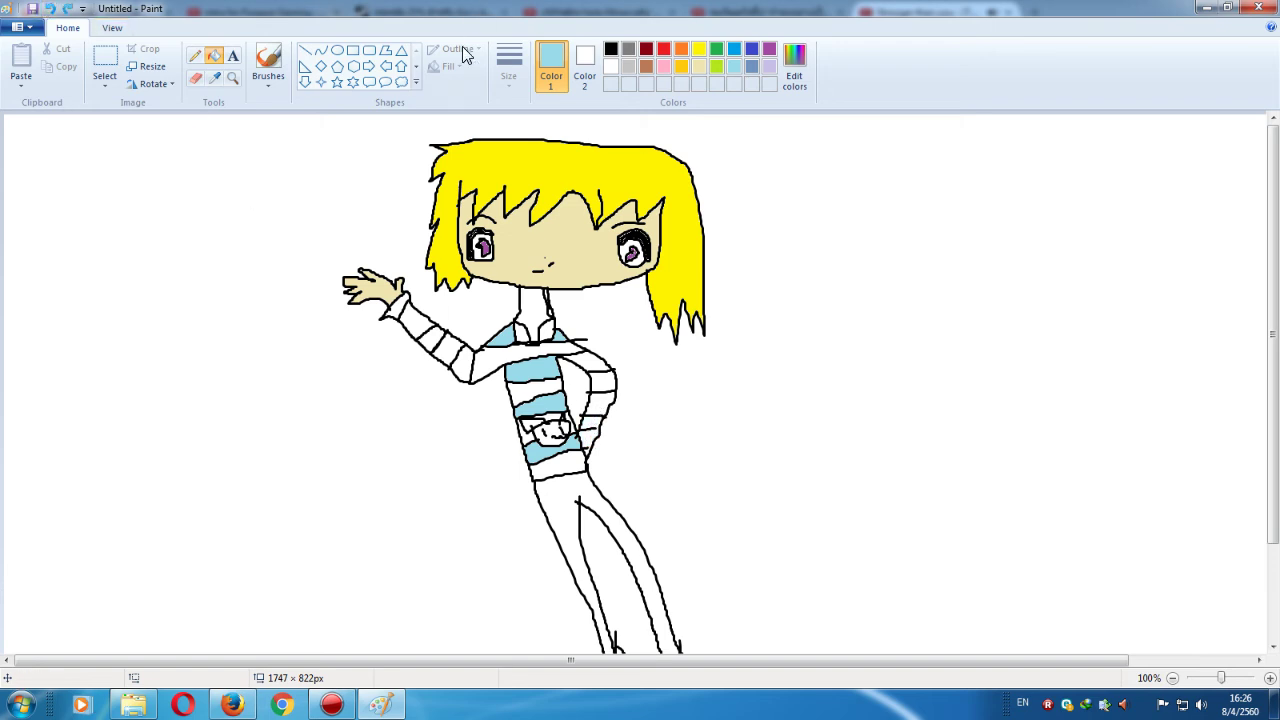
{"action": "left_click", "coordinate": [610, 49]}
{"action": "left_click", "coordinate": [268, 62]}
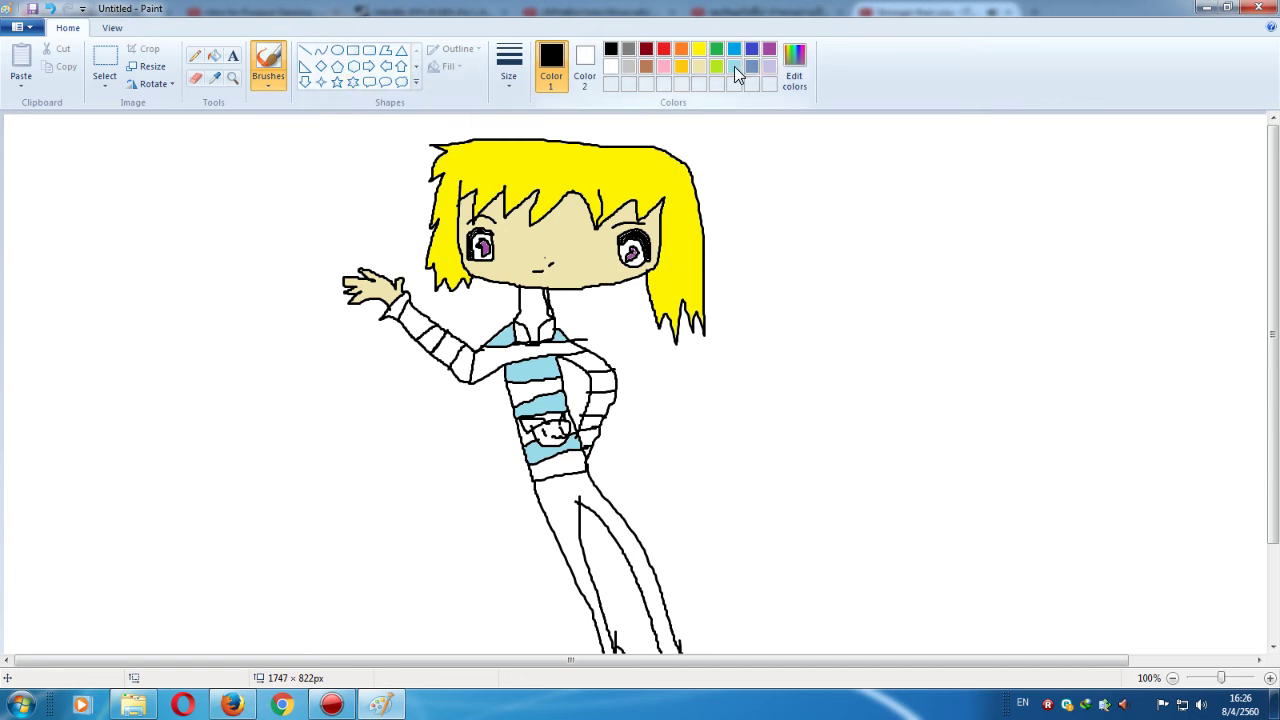
- Fill alternate stripes of the bent sleeve and the raised sleeve with light turquoise
{"action": "left_click", "coordinate": [734, 66]}
{"action": "left_click", "coordinate": [214, 55]}
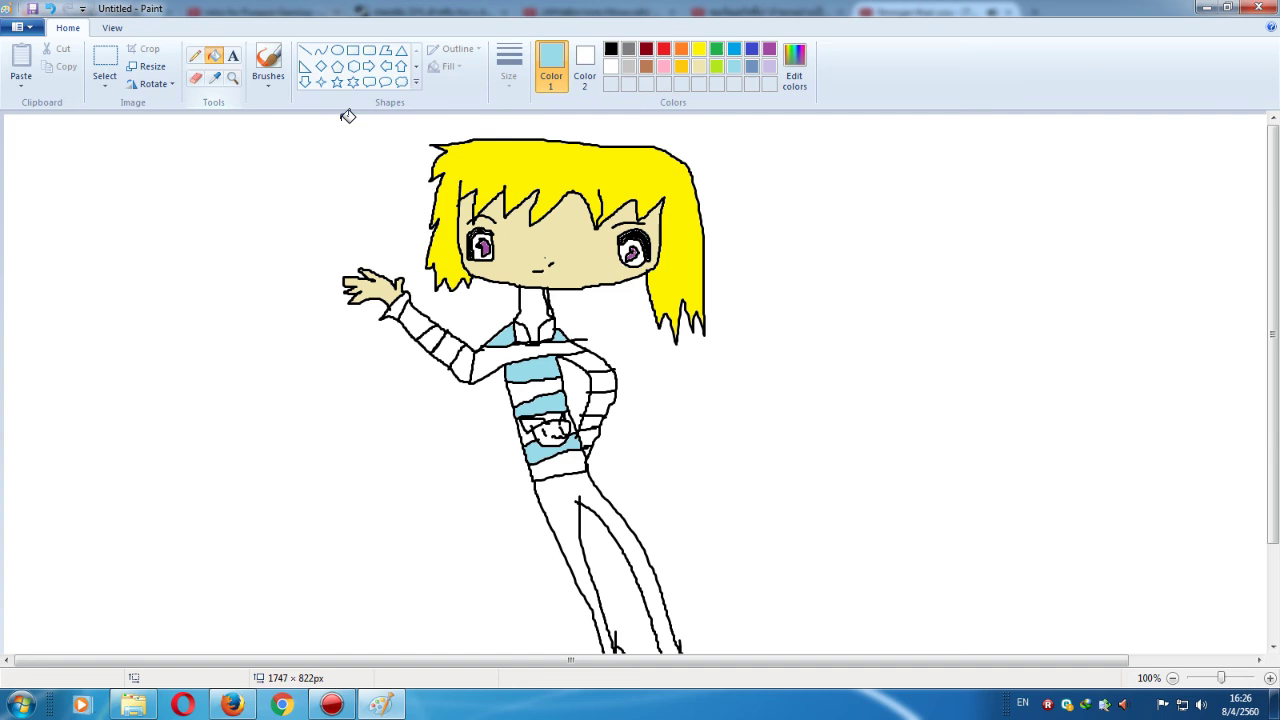
{"action": "left_click", "coordinate": [596, 362]}
{"action": "left_click", "coordinate": [606, 400]}
{"action": "left_click", "coordinate": [598, 418]}
{"action": "left_click", "coordinate": [590, 438]}
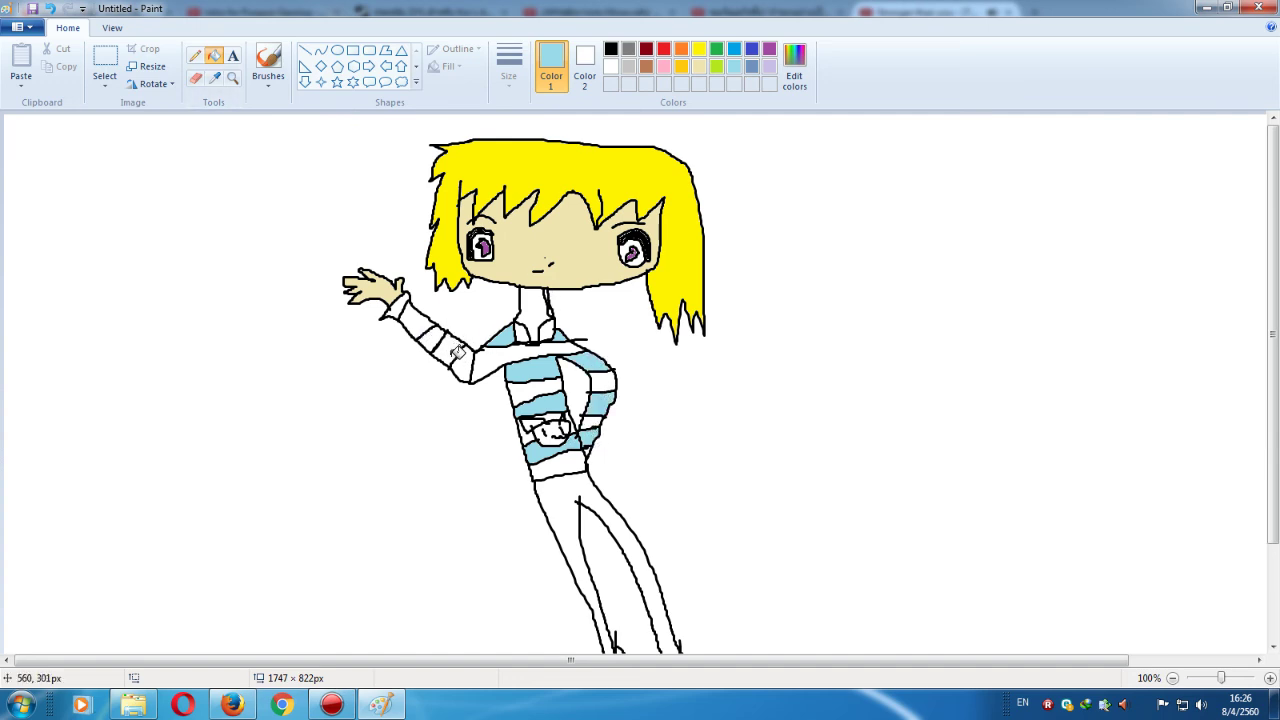
{"action": "left_click", "coordinate": [462, 366]}
{"action": "left_click", "coordinate": [432, 340]}
{"action": "left_click", "coordinate": [414, 310]}
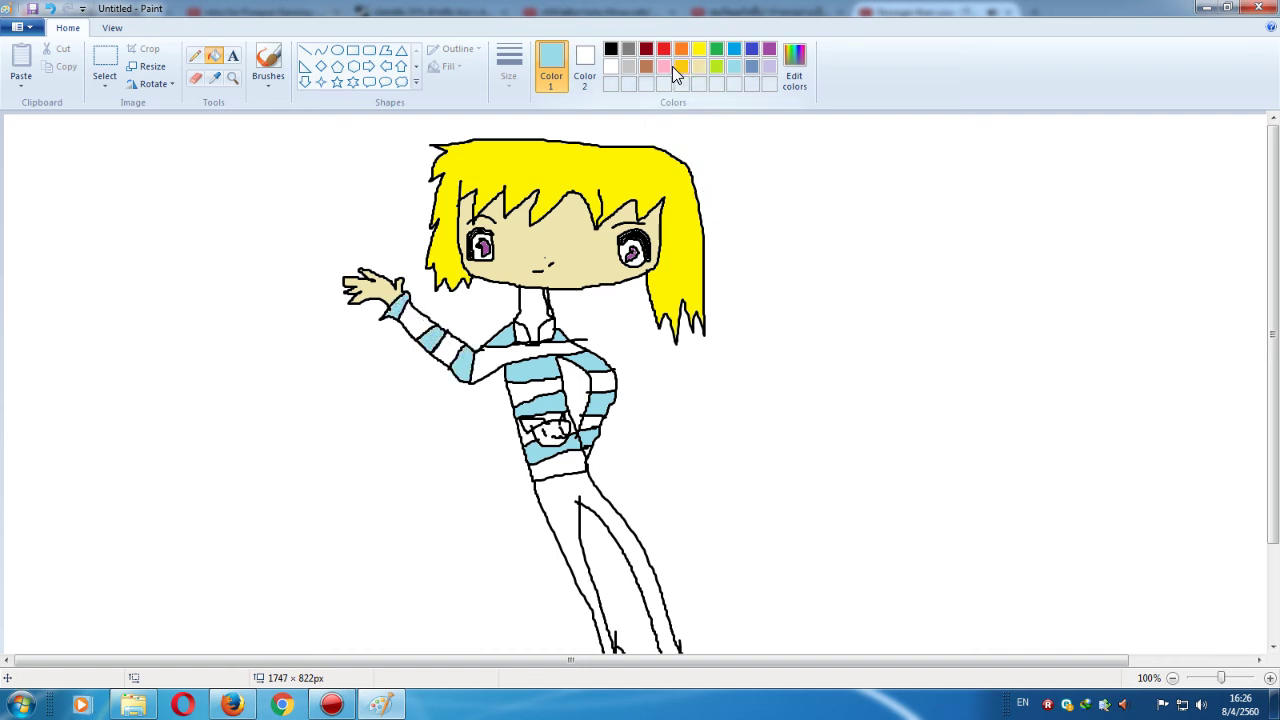
- Fill the remaining white stripes of the raised sleeve and the band across the chest with purple
{"action": "left_click", "coordinate": [769, 49]}
{"action": "left_click", "coordinate": [416, 320]}
{"action": "left_click", "coordinate": [447, 350]}
{"action": "left_click", "coordinate": [500, 363]}
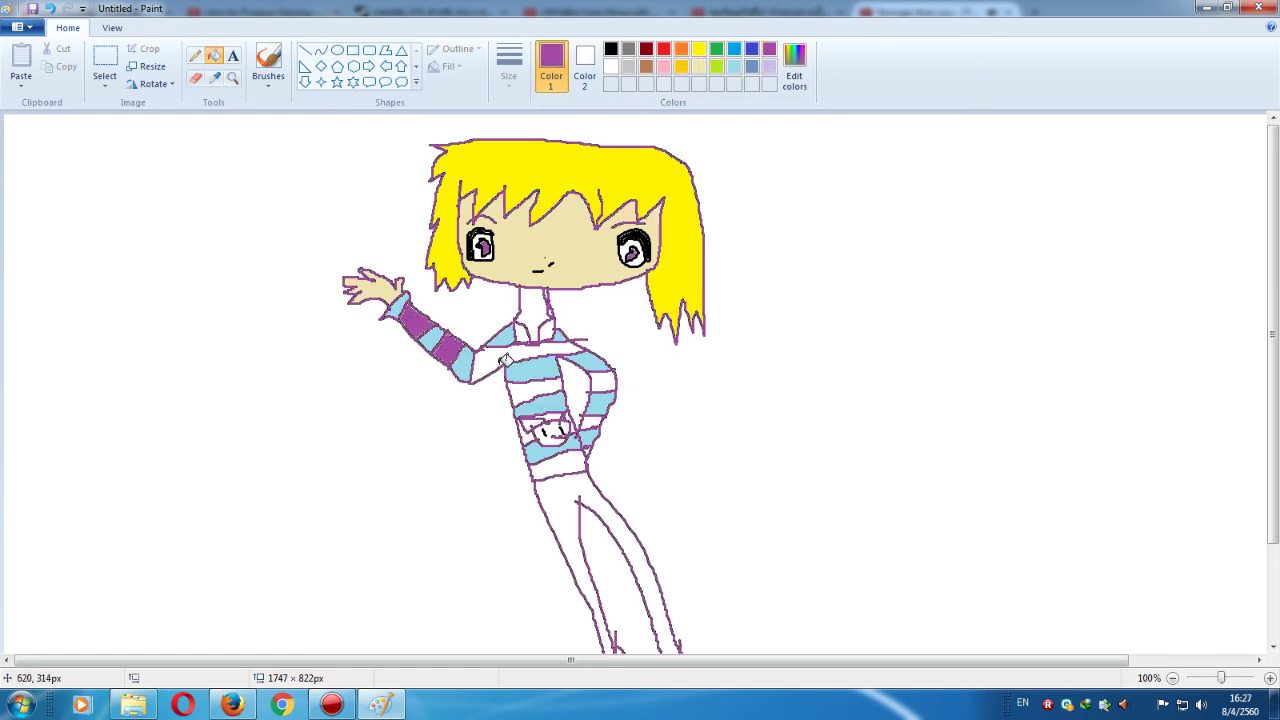
{"action": "left_click", "coordinate": [52, 12]}
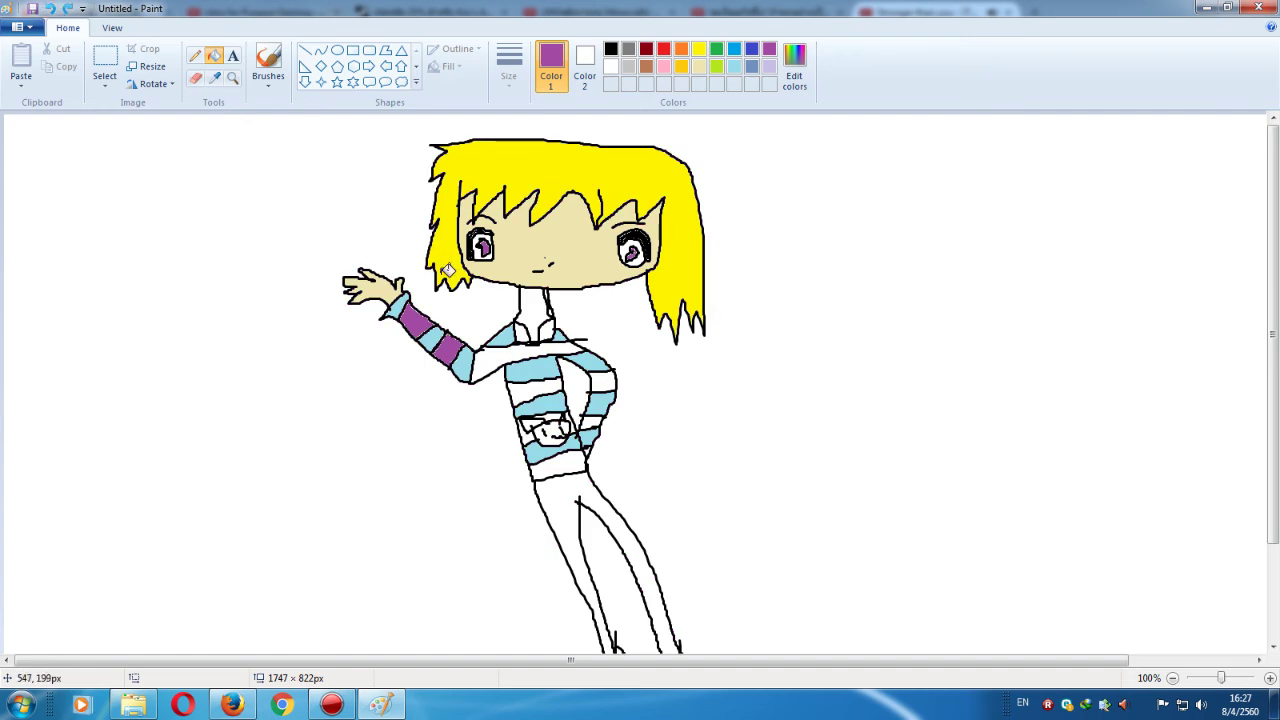
{"action": "left_click", "coordinate": [492, 358]}
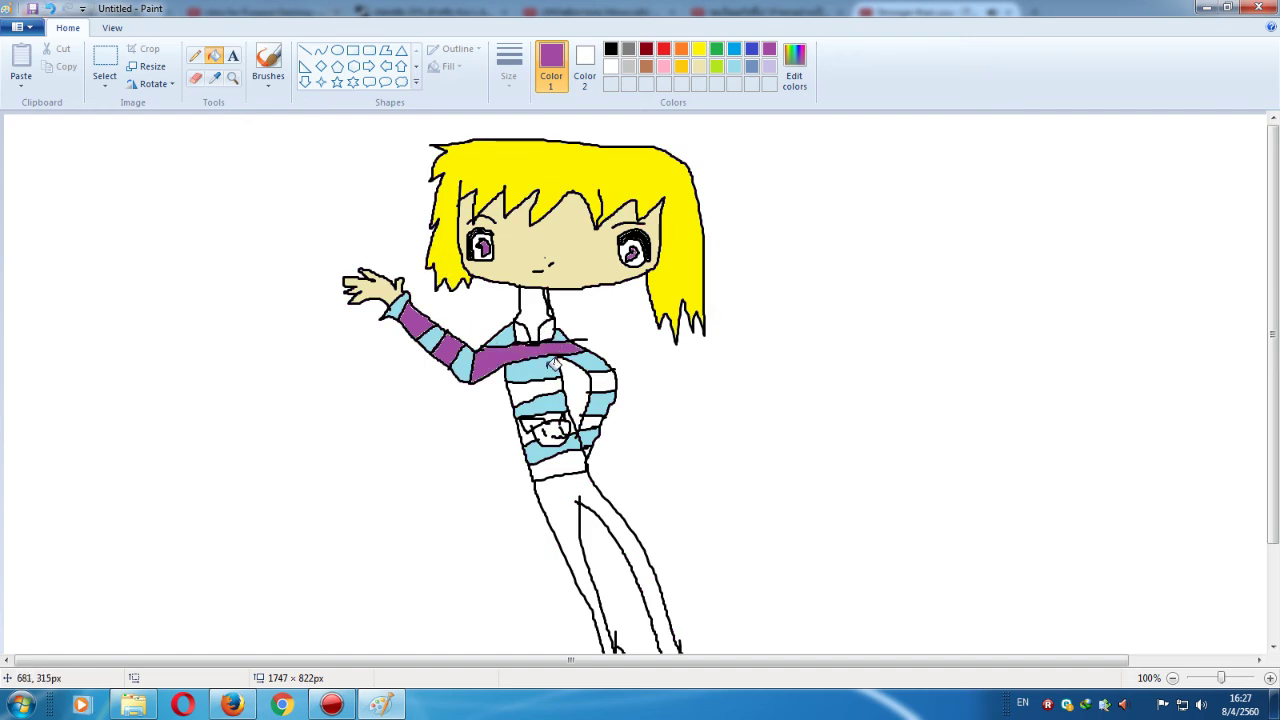
- Fill the remaining white stripes of the torso and the bent sleeve with purple, leaving the pocket white
{"action": "left_click", "coordinate": [545, 388]}
{"action": "left_click", "coordinate": [552, 470]}
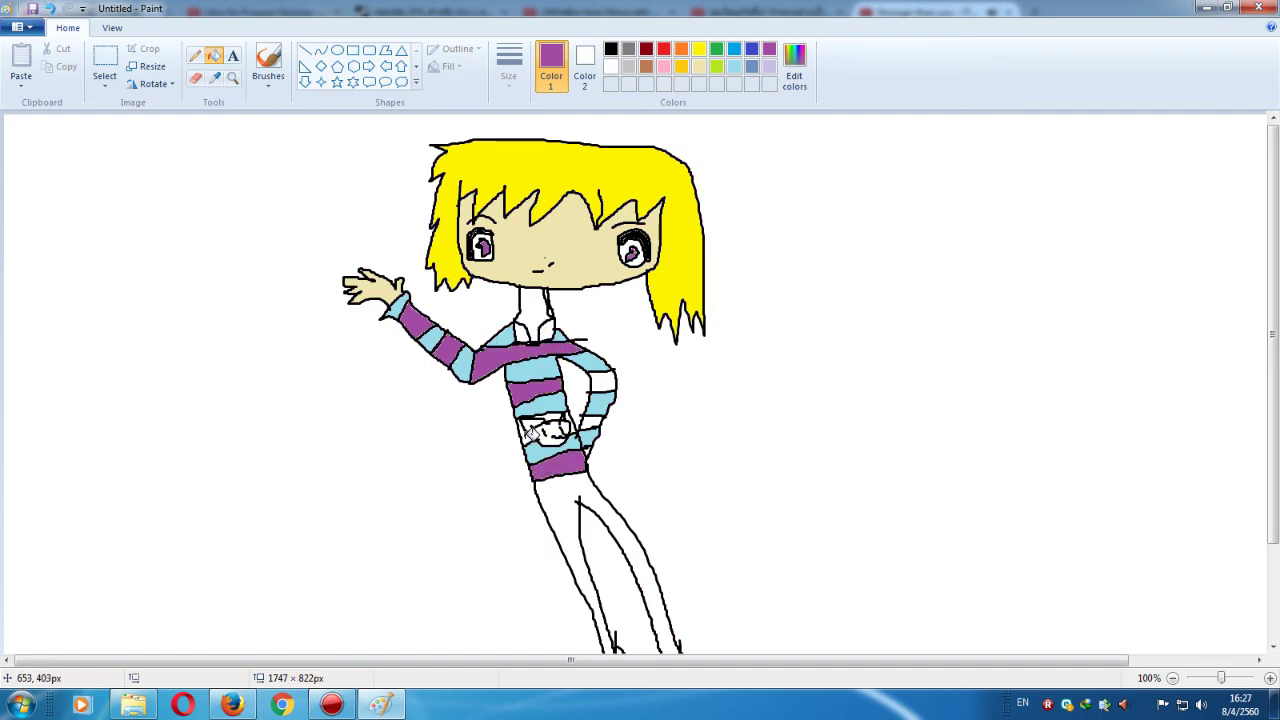
{"action": "left_click", "coordinate": [606, 390]}
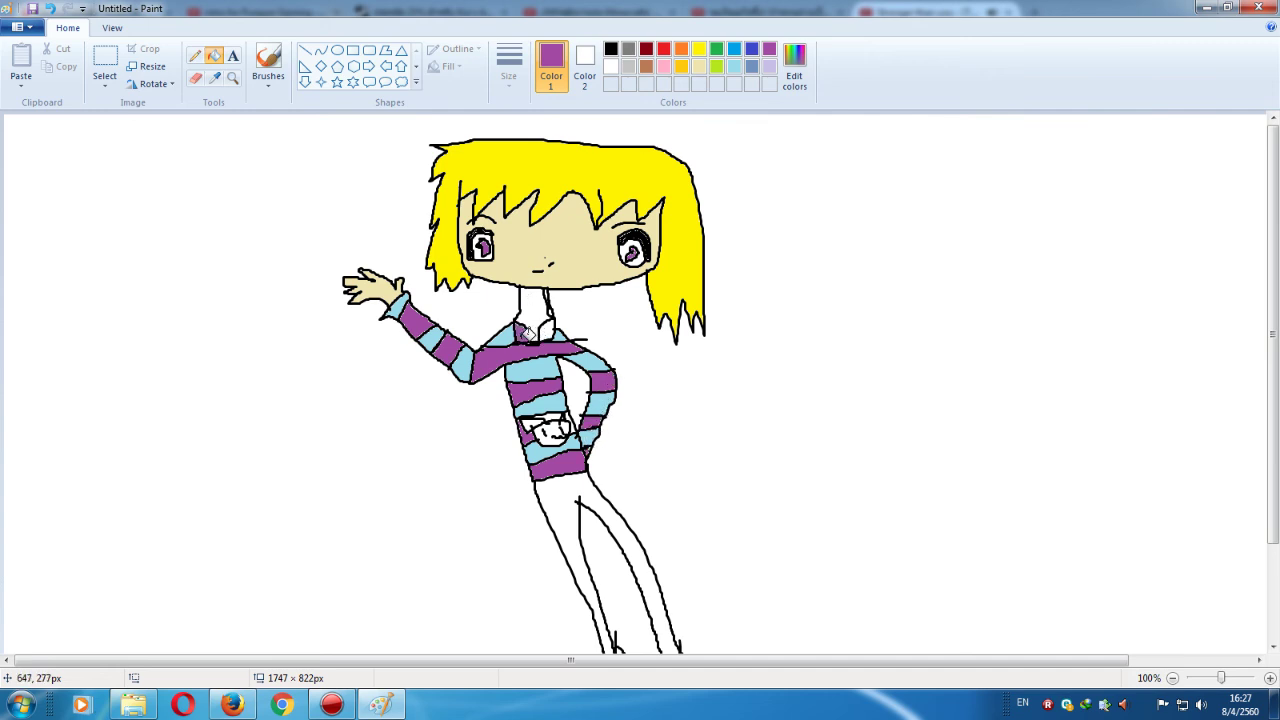
- Finish filling the shirt collar with purple and fill the neck with light yellow
{"action": "left_click", "coordinate": [548, 334]}
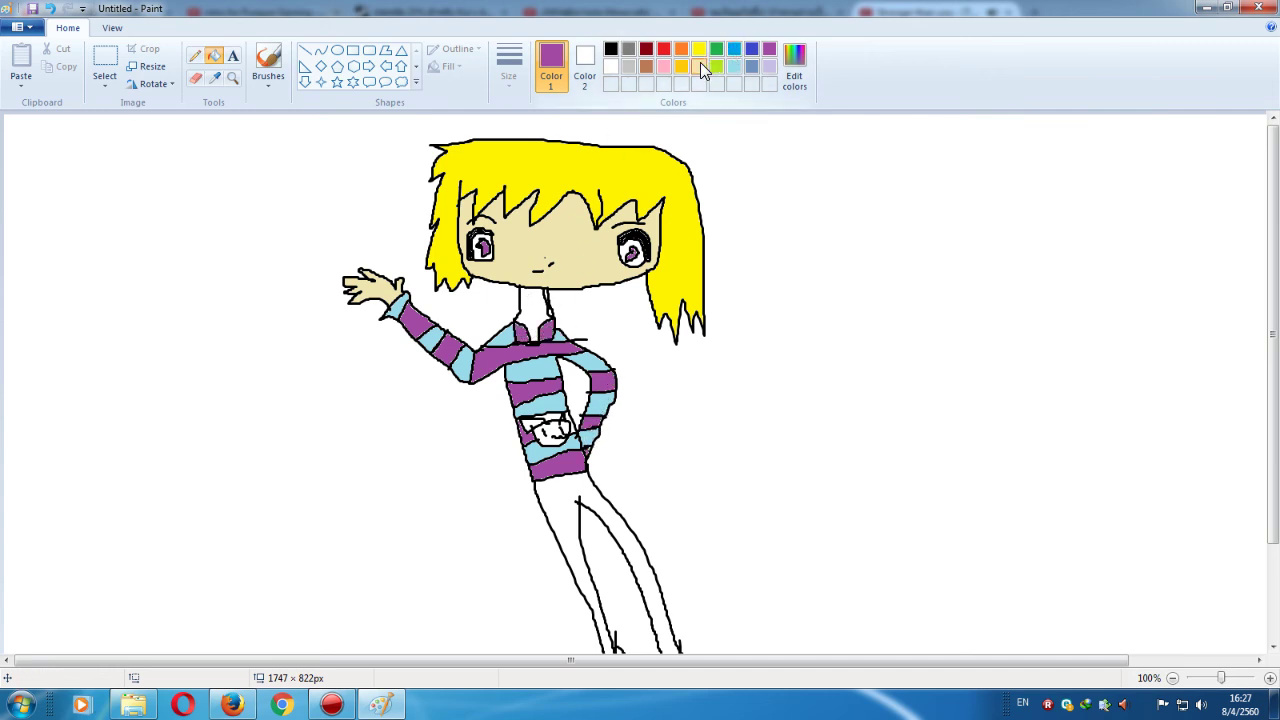
{"action": "left_click", "coordinate": [699, 66]}
{"action": "left_click", "coordinate": [540, 305]}
- Fill the character's trousers and shoes with brown
{"action": "scroll", "coordinate": [578, 298], "scroll_direction": "down", "scroll_amount": 3}
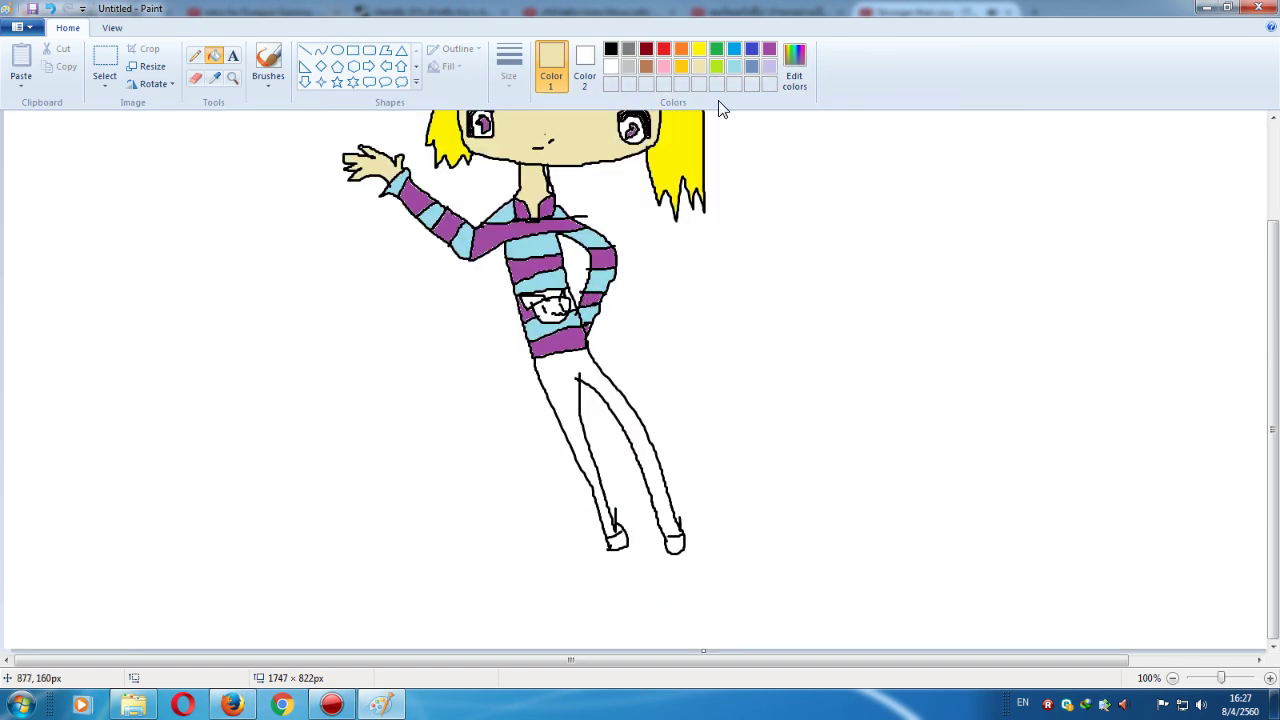
{"action": "left_click", "coordinate": [648, 63]}
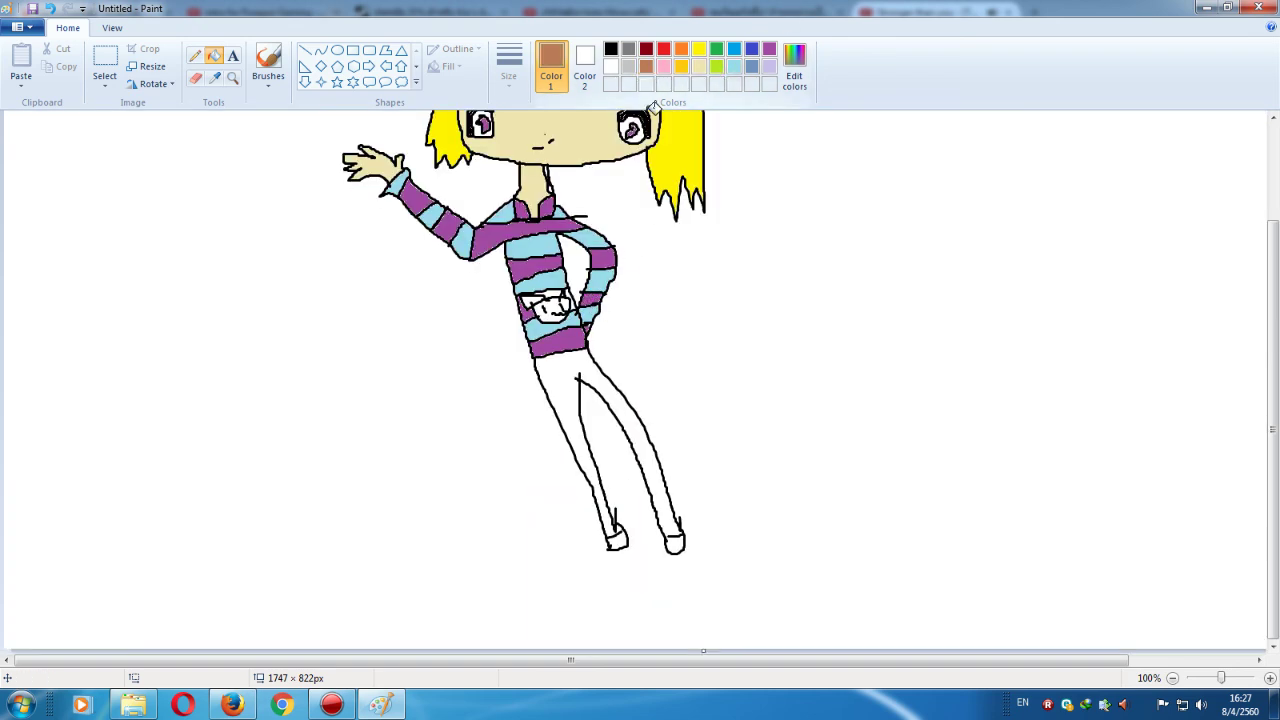
{"action": "left_click", "coordinate": [556, 390]}
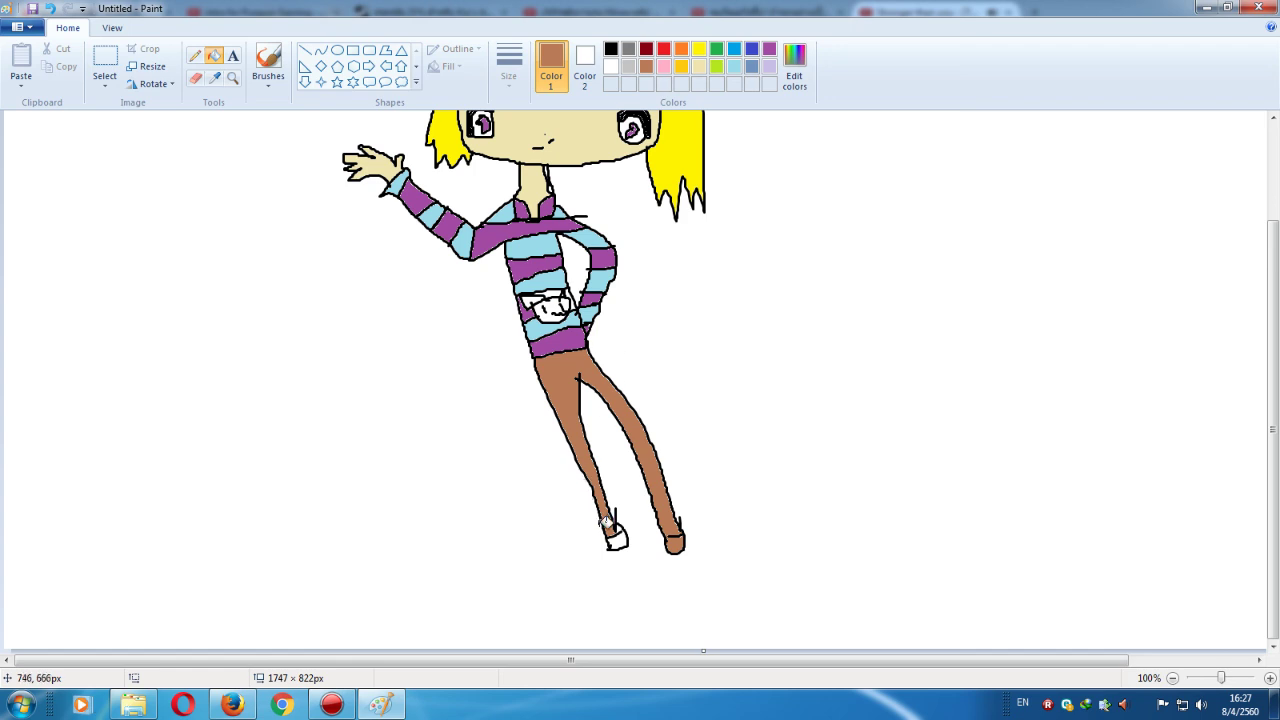
{"action": "left_click", "coordinate": [616, 538]}
- Fill the left shoe with turquoise and undo the fill attempted on the right shoe
{"action": "left_click", "coordinate": [734, 50]}
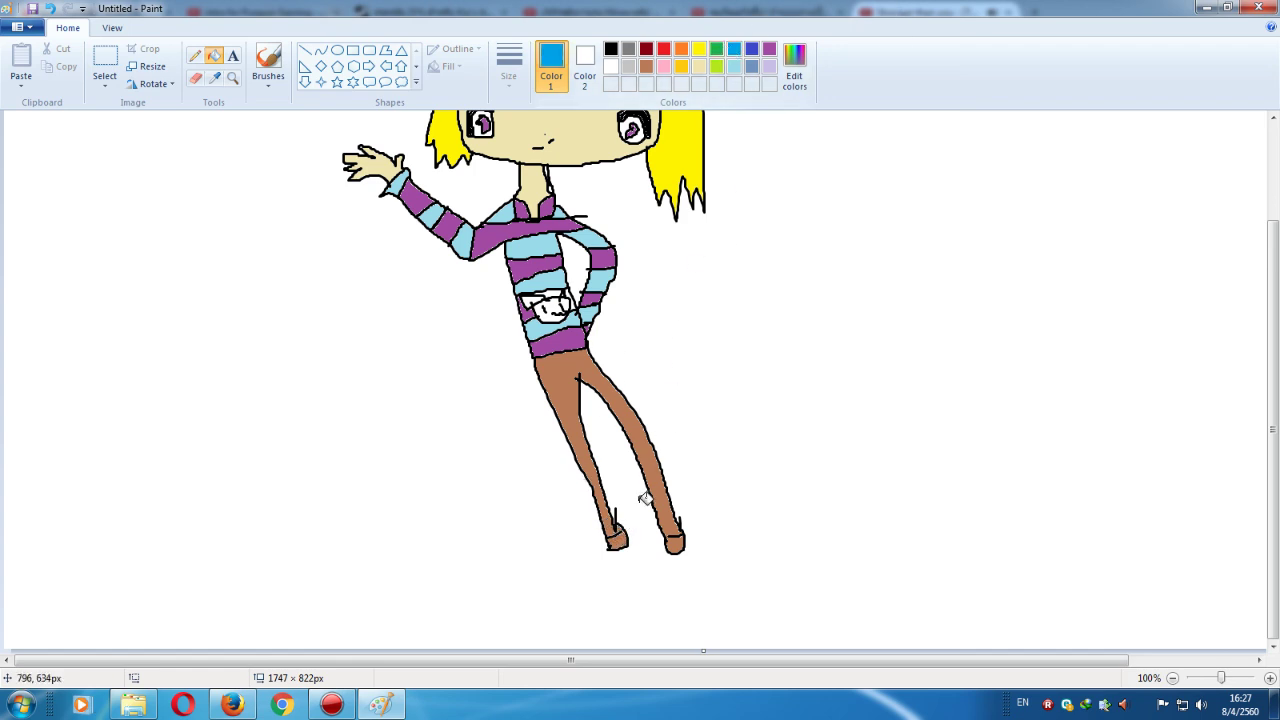
{"action": "left_click", "coordinate": [617, 541]}
{"action": "left_click", "coordinate": [679, 540]}
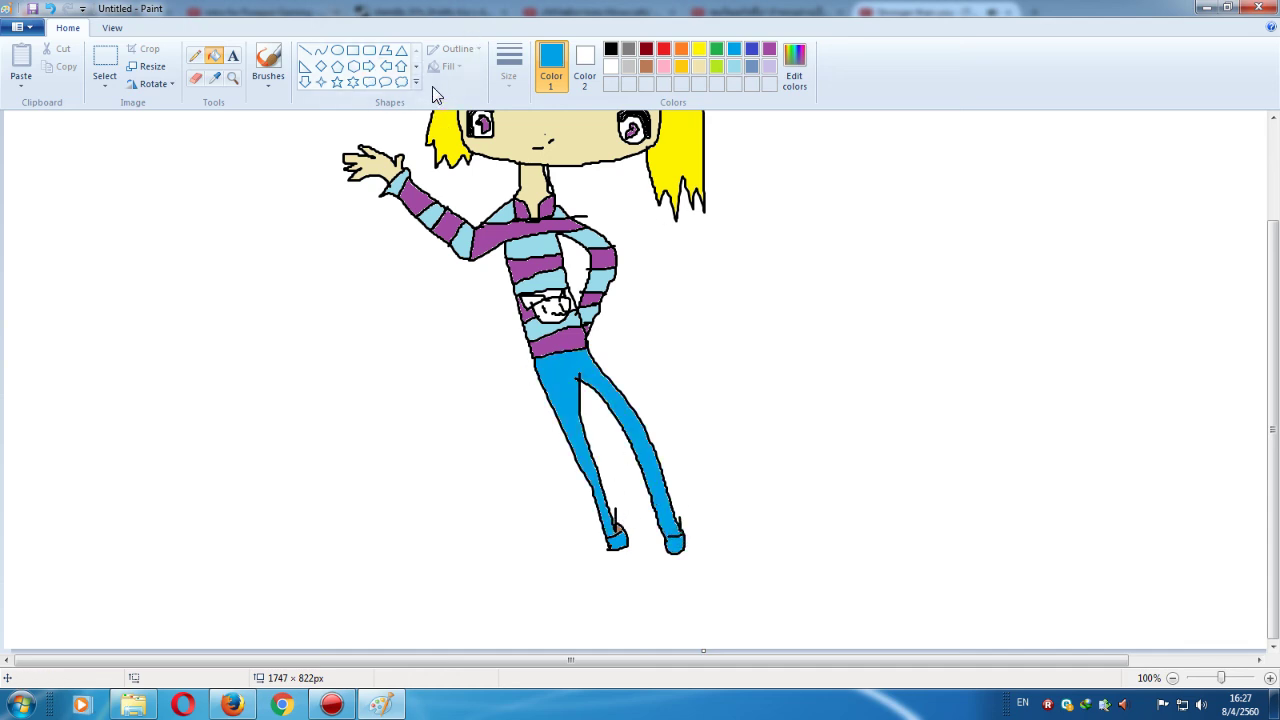
{"action": "left_click", "coordinate": [50, 8]}
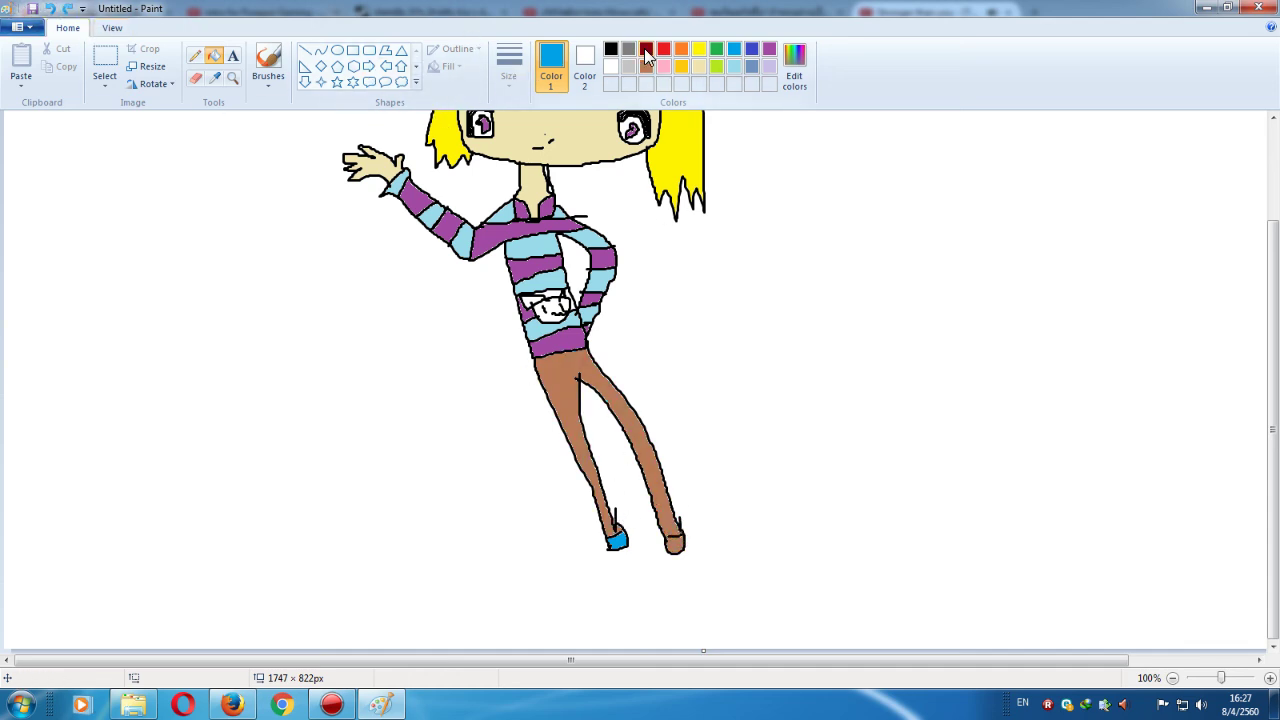
- Close the gap in the right shoe's upper outline with a black brush and fill that shoe with turquoise
{"action": "left_click", "coordinate": [611, 49]}
{"action": "left_click", "coordinate": [268, 64]}
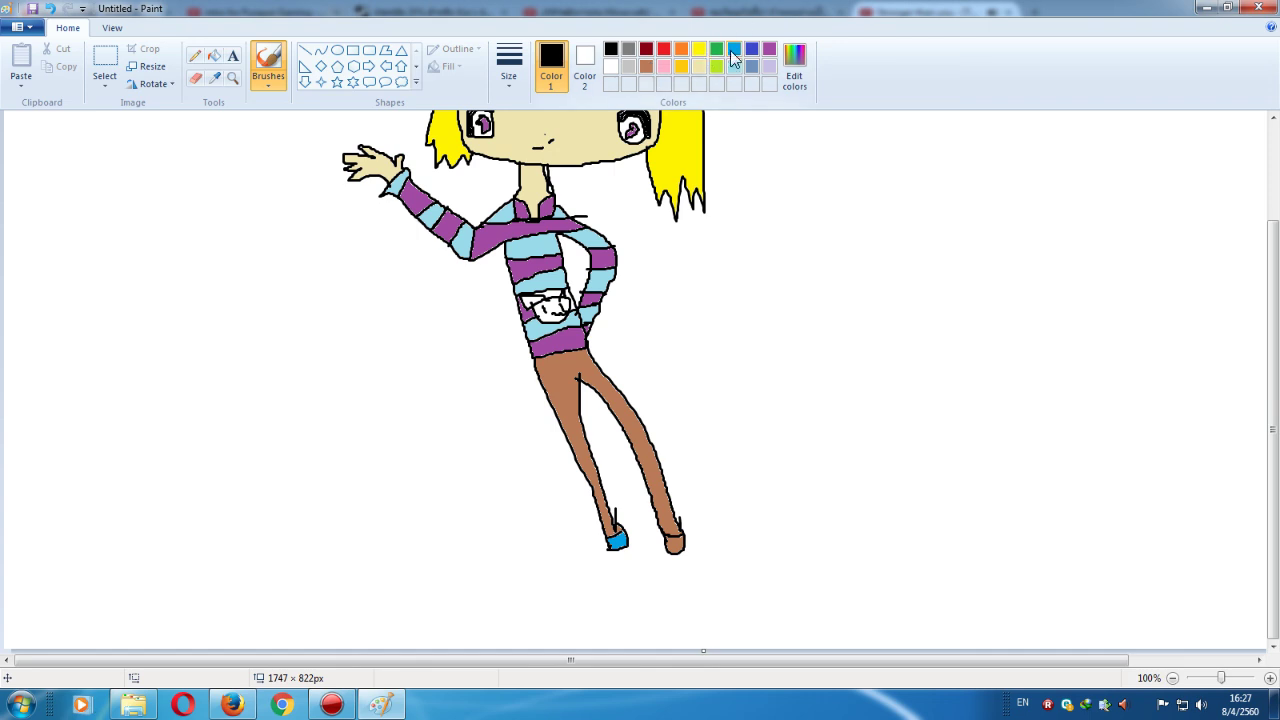
{"action": "left_click", "coordinate": [734, 49]}
{"action": "left_click", "coordinate": [213, 56]}
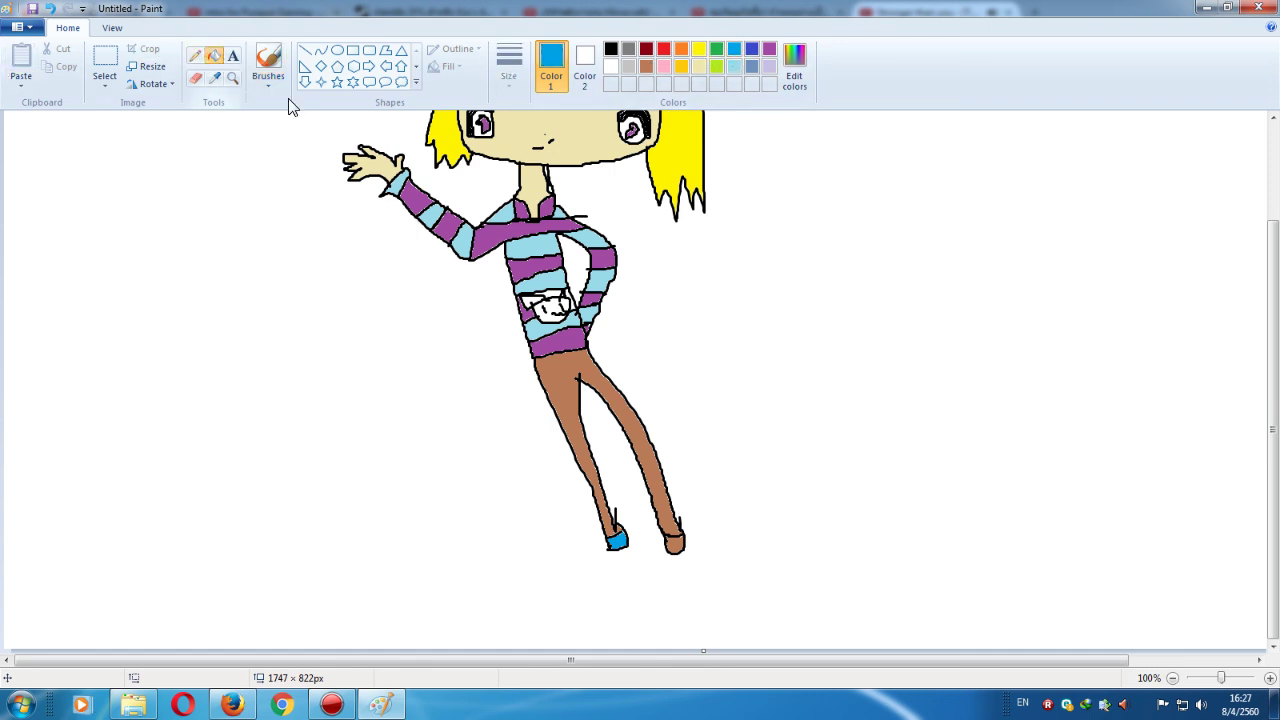
{"action": "left_click", "coordinate": [678, 542]}
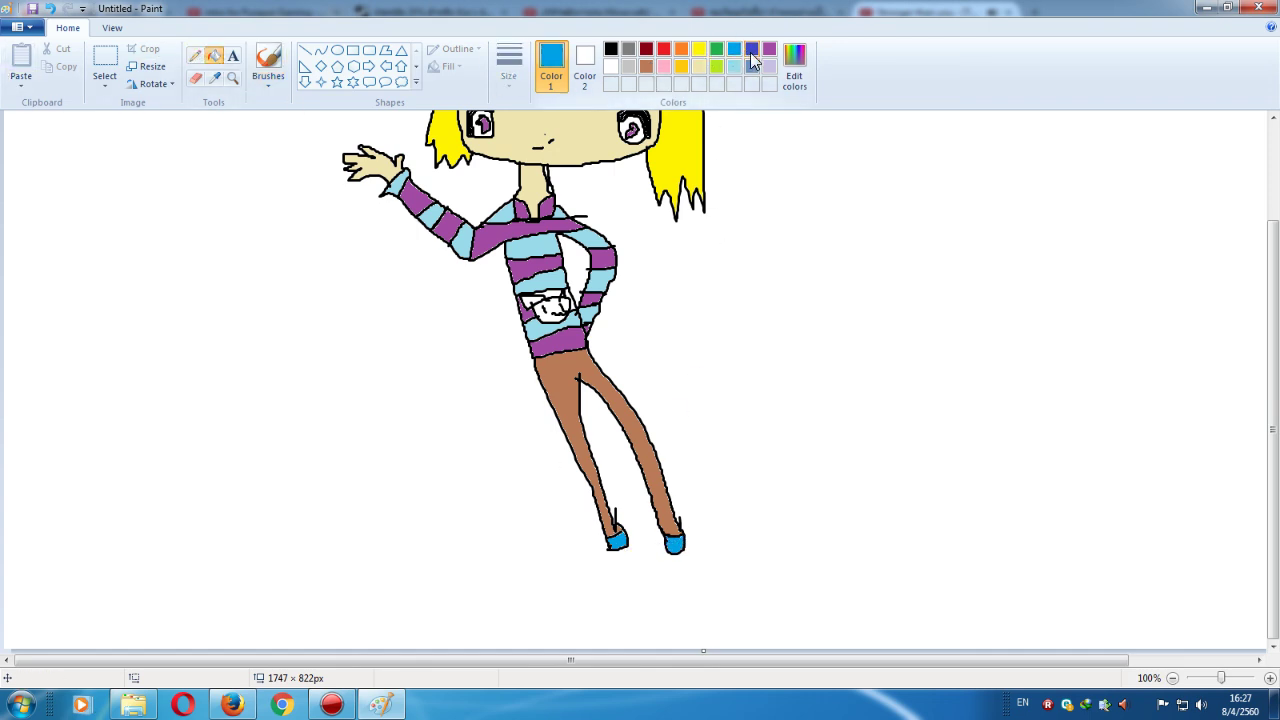
- Recolour the character's trousers with a lavender fill
{"action": "left_click", "coordinate": [769, 66]}
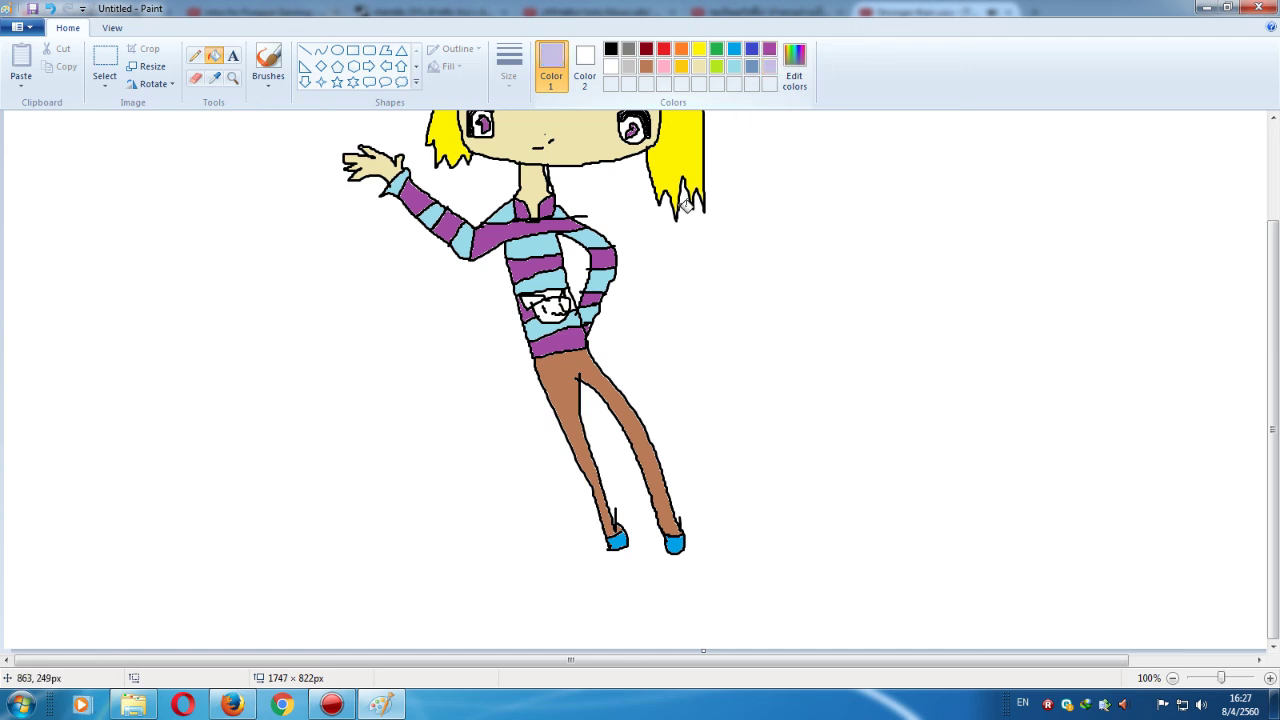
{"action": "left_click", "coordinate": [571, 367]}
{"action": "scroll", "coordinate": [719, 230], "scroll_direction": "up", "scroll_amount": 3}
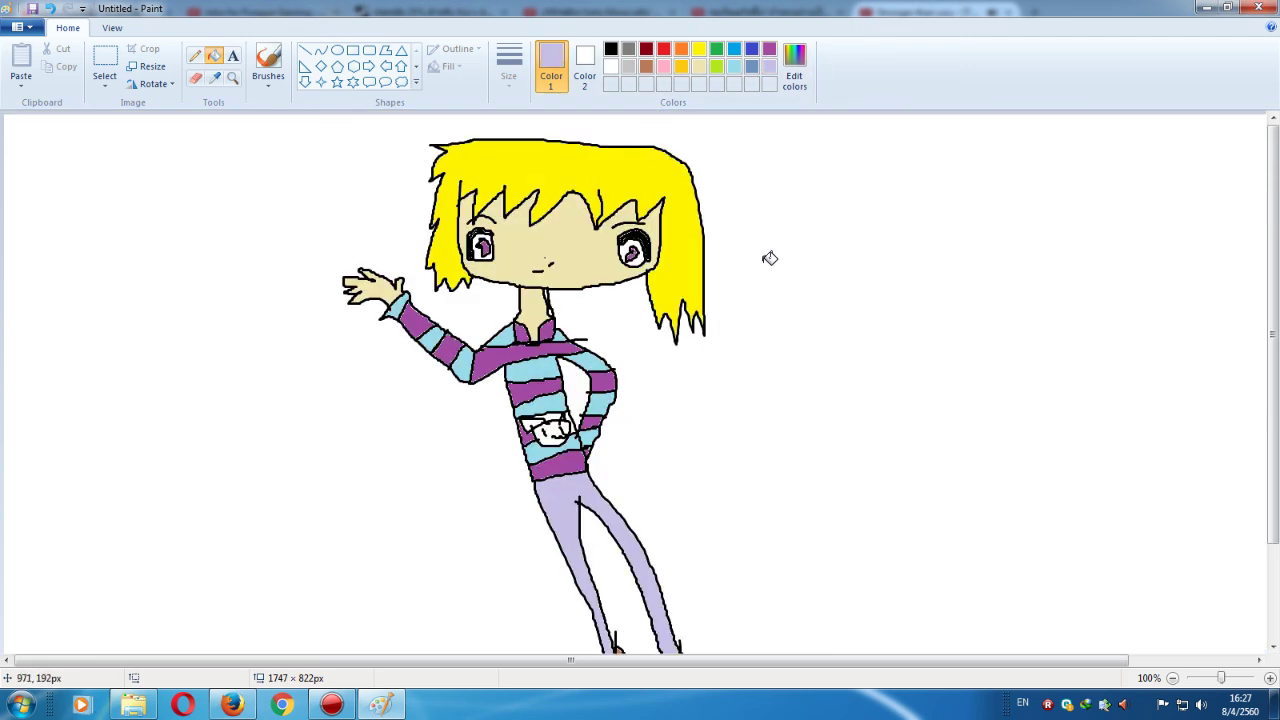
- Fill the whole background around the character with yellow
{"action": "left_click", "coordinate": [613, 50]}
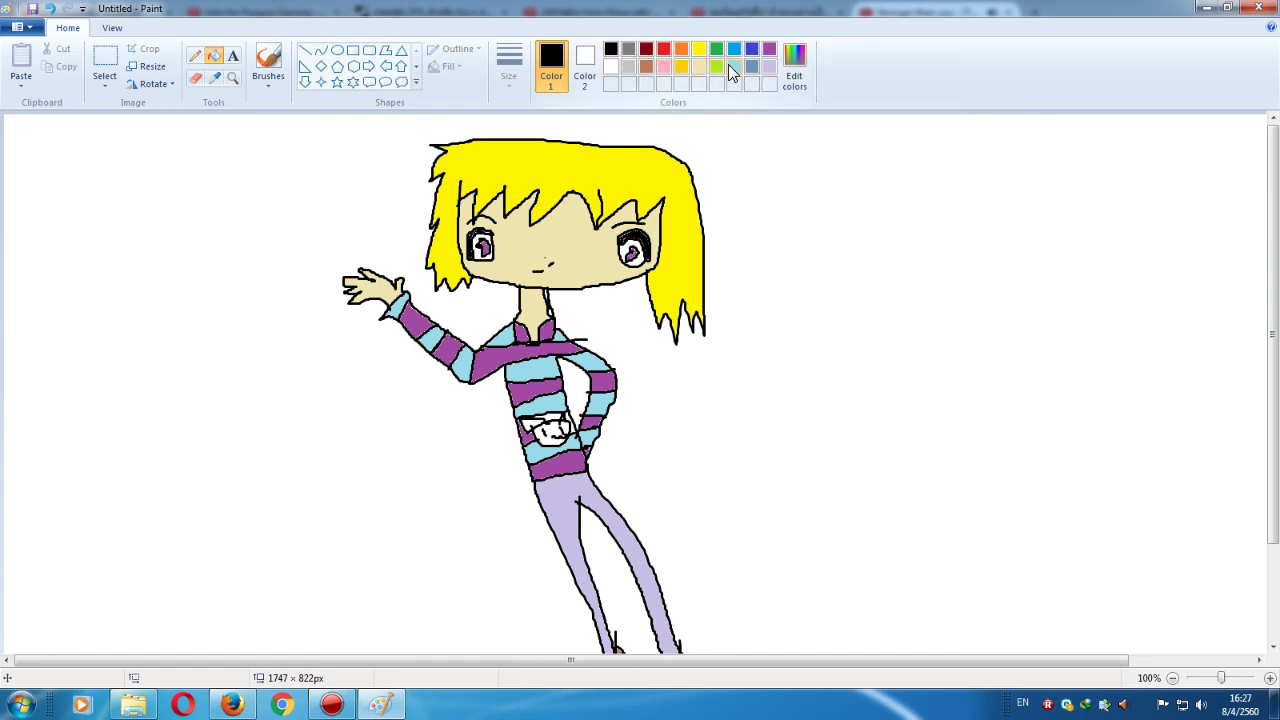
{"action": "left_click", "coordinate": [698, 48]}
{"action": "left_click", "coordinate": [889, 364]}
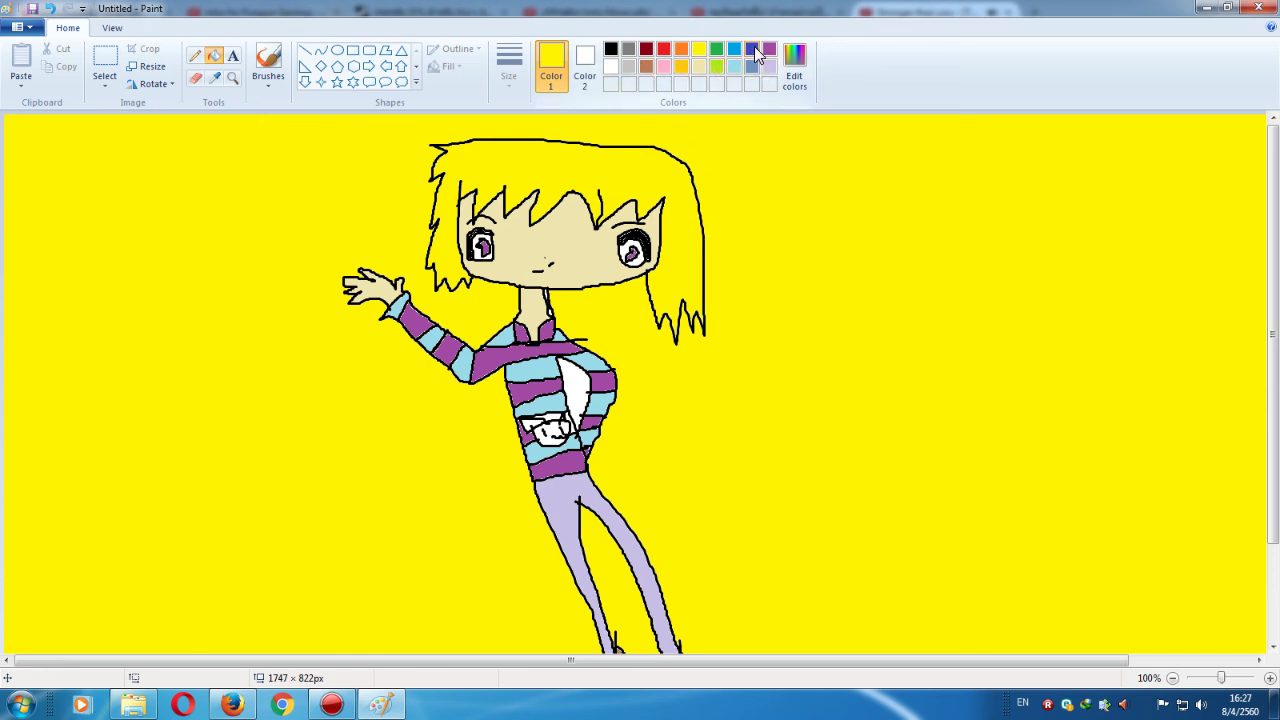
- Fill the background and the gap between the bent arm and the torso with rose pink
{"action": "left_click", "coordinate": [663, 66]}
{"action": "left_click", "coordinate": [957, 248]}
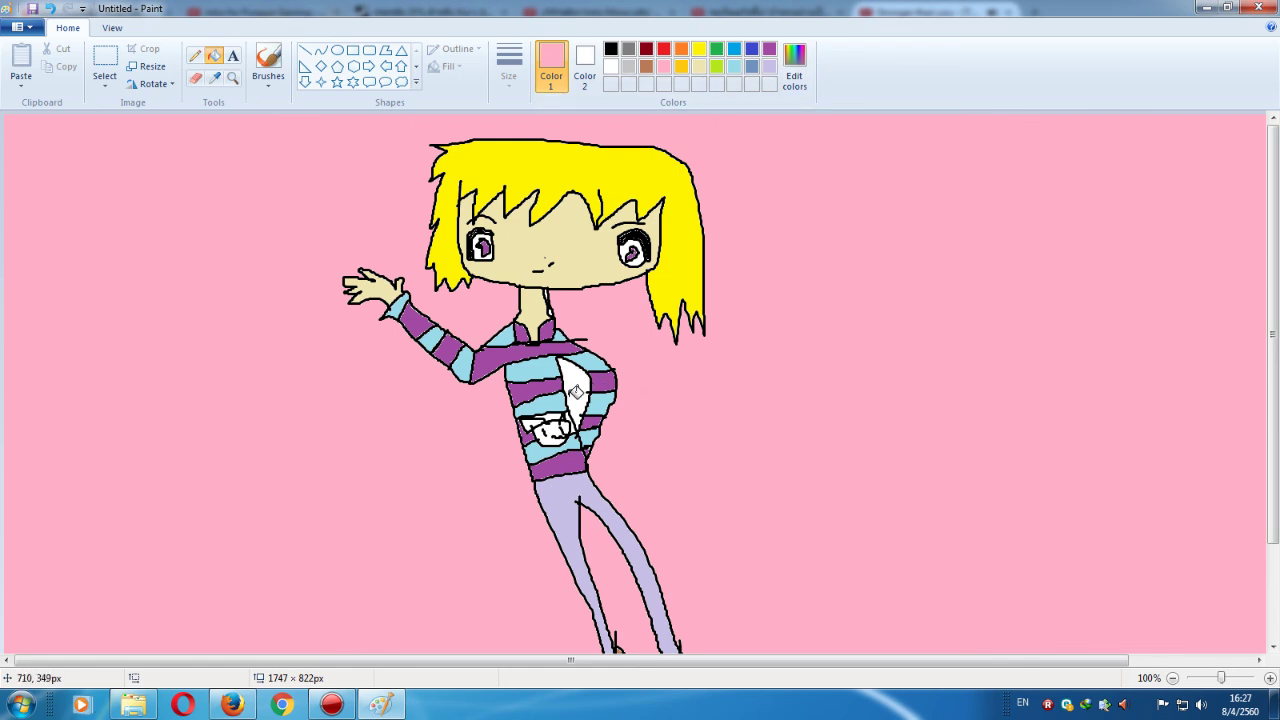
{"action": "left_click", "coordinate": [577, 393]}
- Add the purple Thai text "มิโกะ" on the pink background just beside the character's bent arm
{"action": "left_click", "coordinate": [612, 50]}
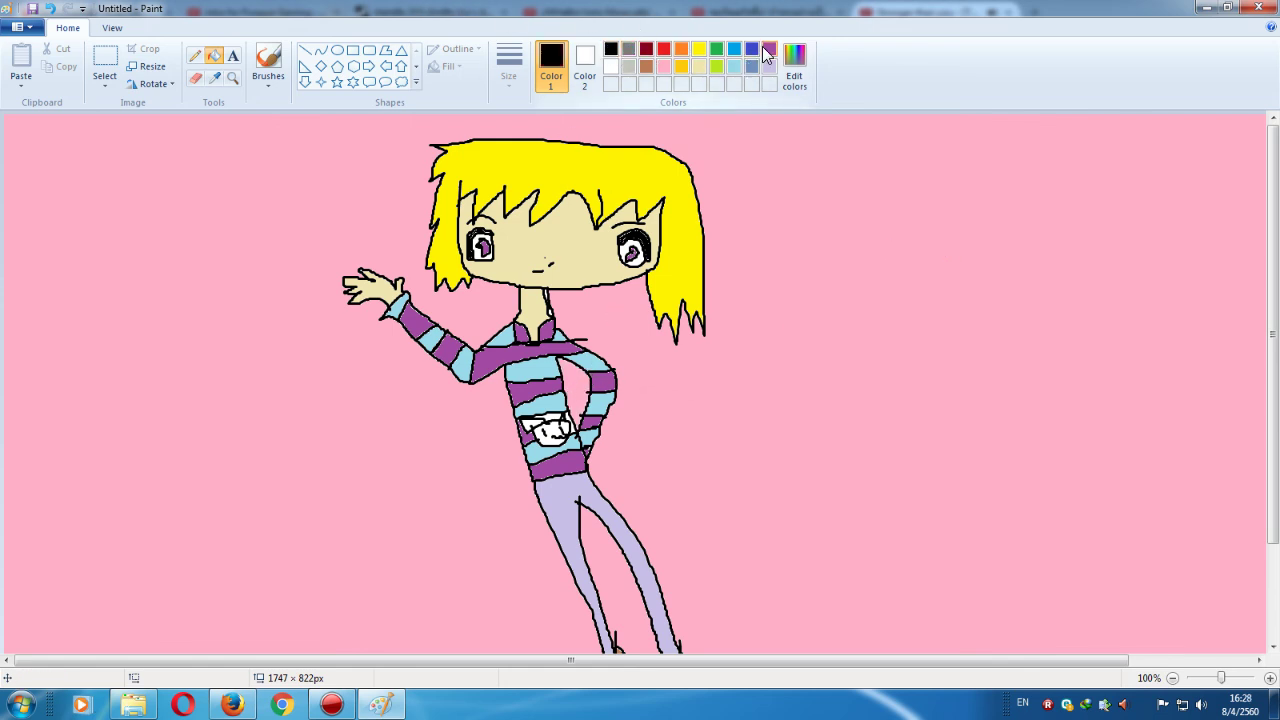
{"action": "left_click", "coordinate": [769, 49]}
{"action": "left_click", "coordinate": [233, 55]}
{"action": "left_click_drag", "start_coordinate": [622, 360], "coordinate": [645, 428]}
{"action": "type", "text": ",bFd"}
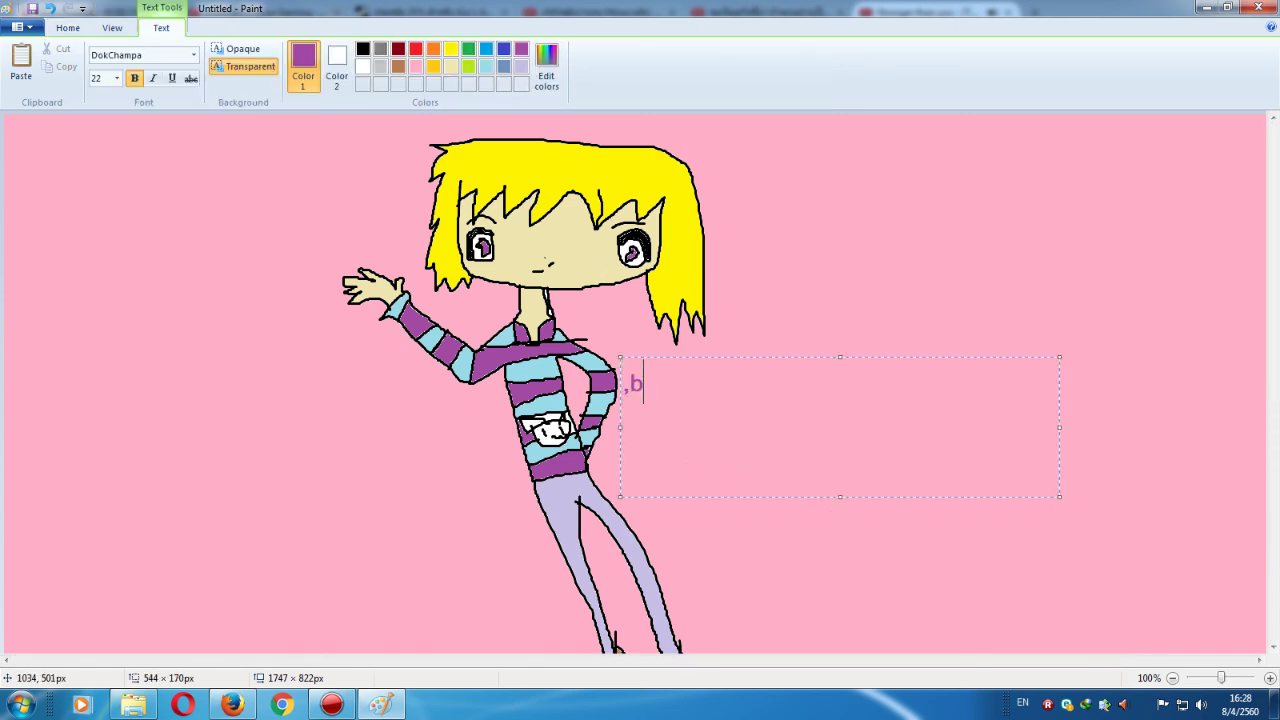
{"action": "key", "text": "BackSpace"}
{"action": "key", "text": "BackSpace"}
{"action": "type", "text": "มิโก"}
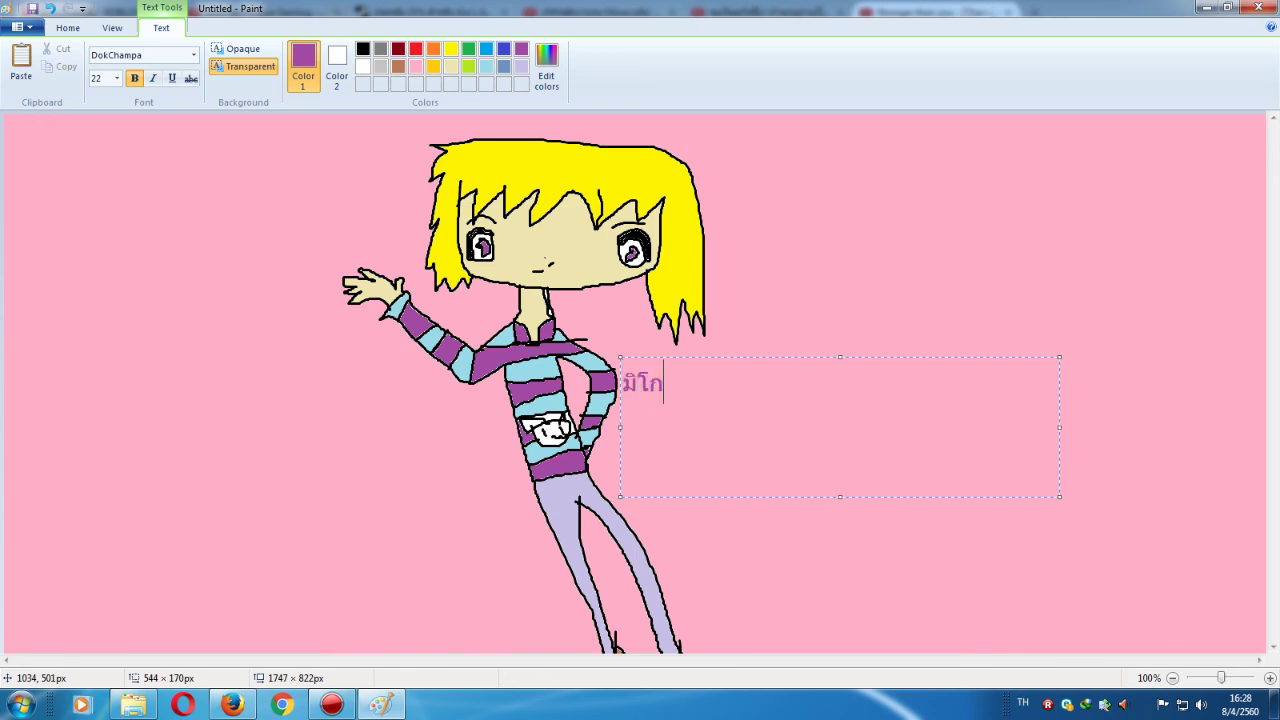
{"action": "type", "text": "ะ"}
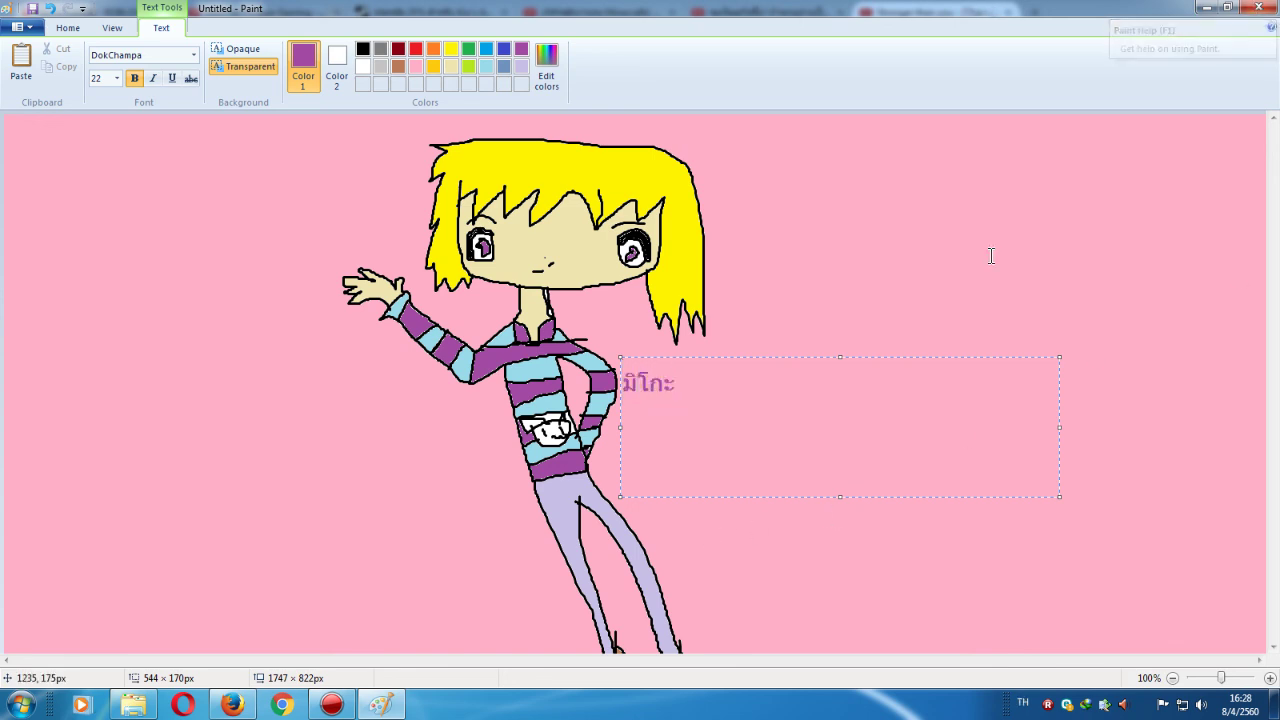